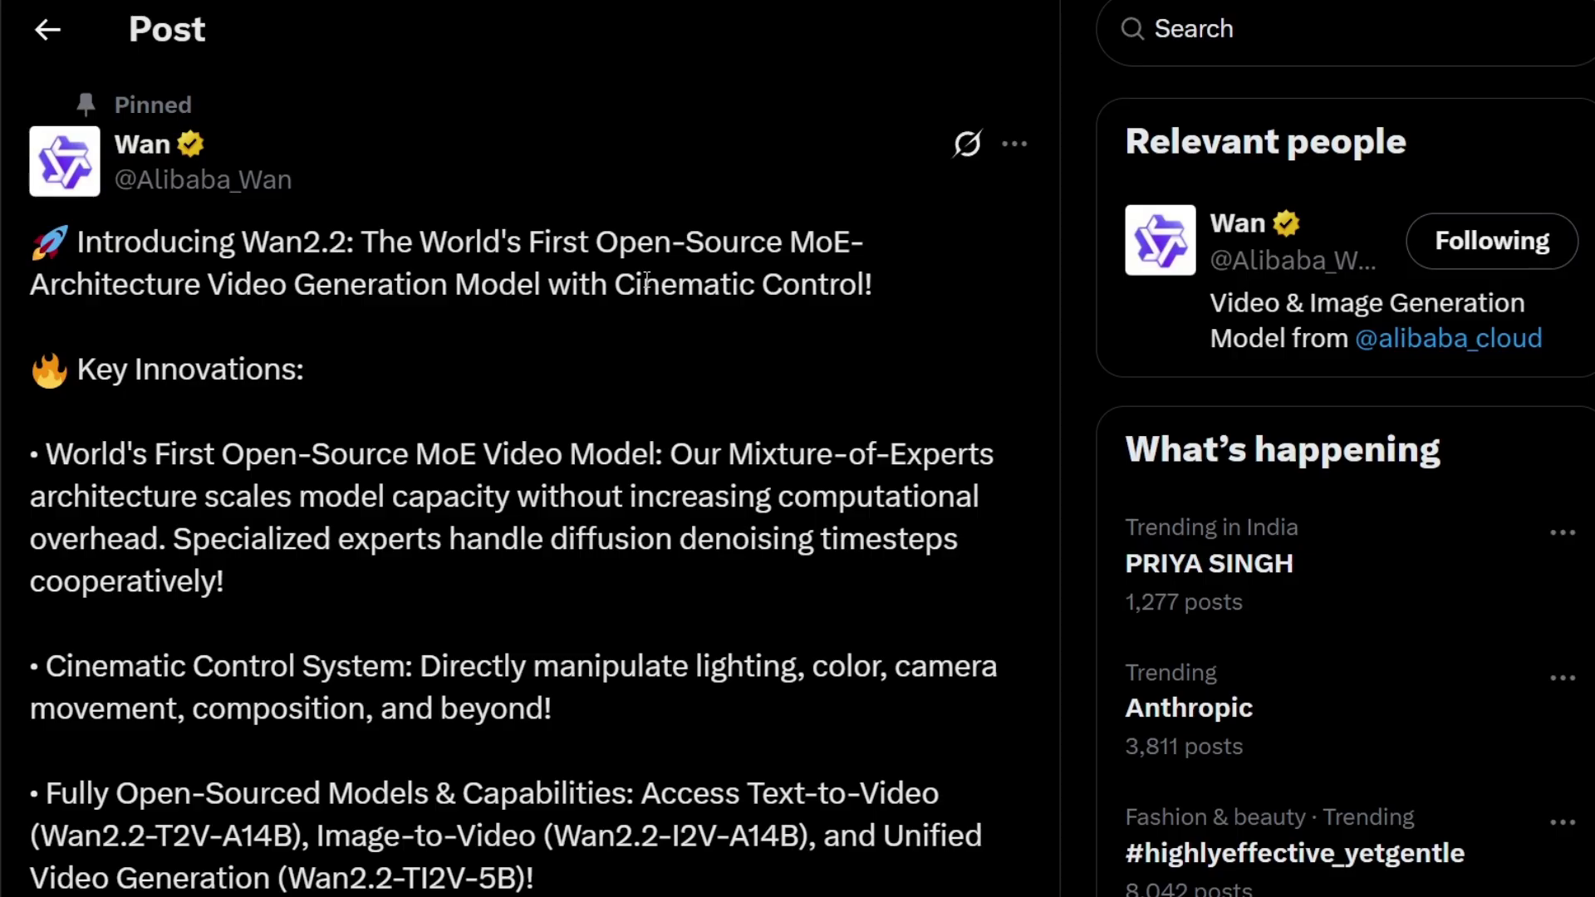
Scroll the pinned Wan2.2 post and open its wan.video/welcome link in a new tab
scroll(303, 327, down, 5)
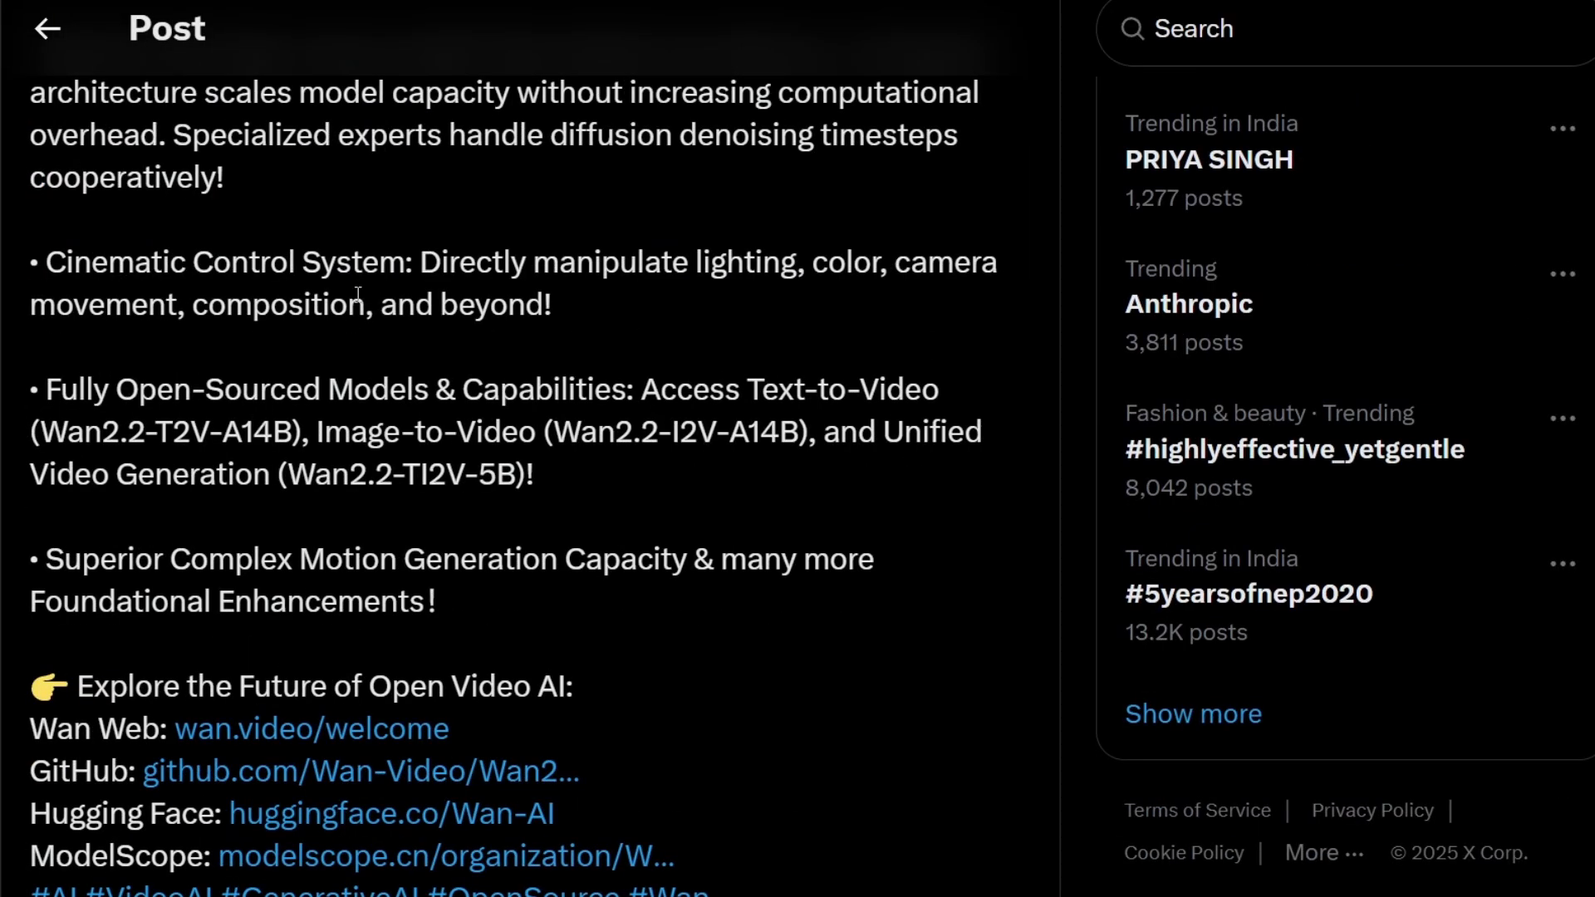
scroll(387, 286, up, 4)
scroll(387, 283, up, 1)
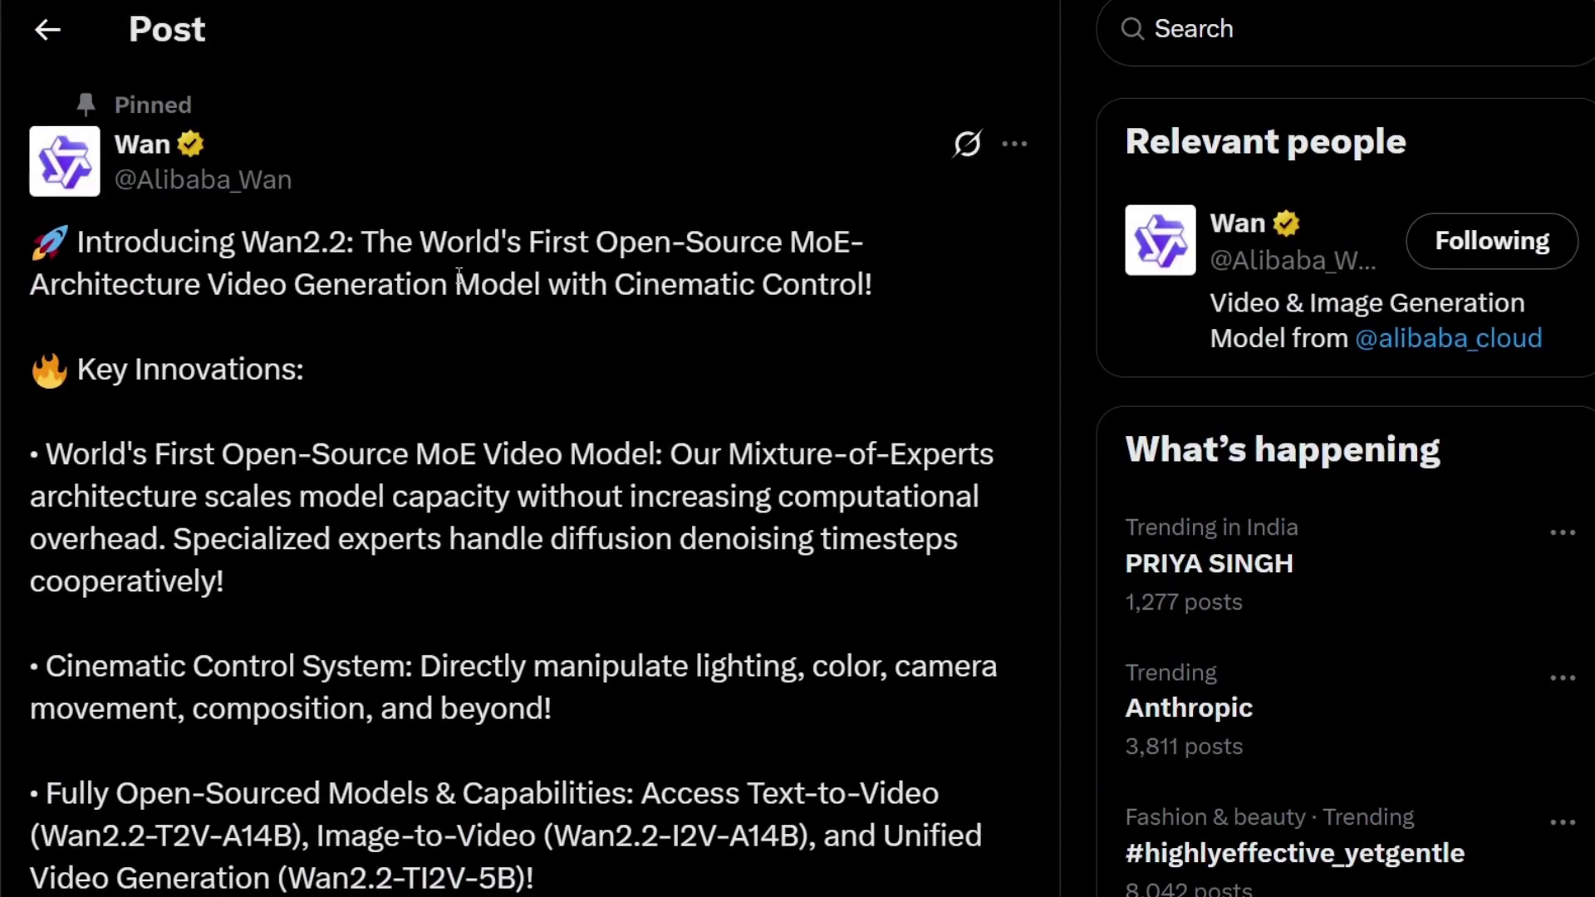
scroll(459, 274, down, 6)
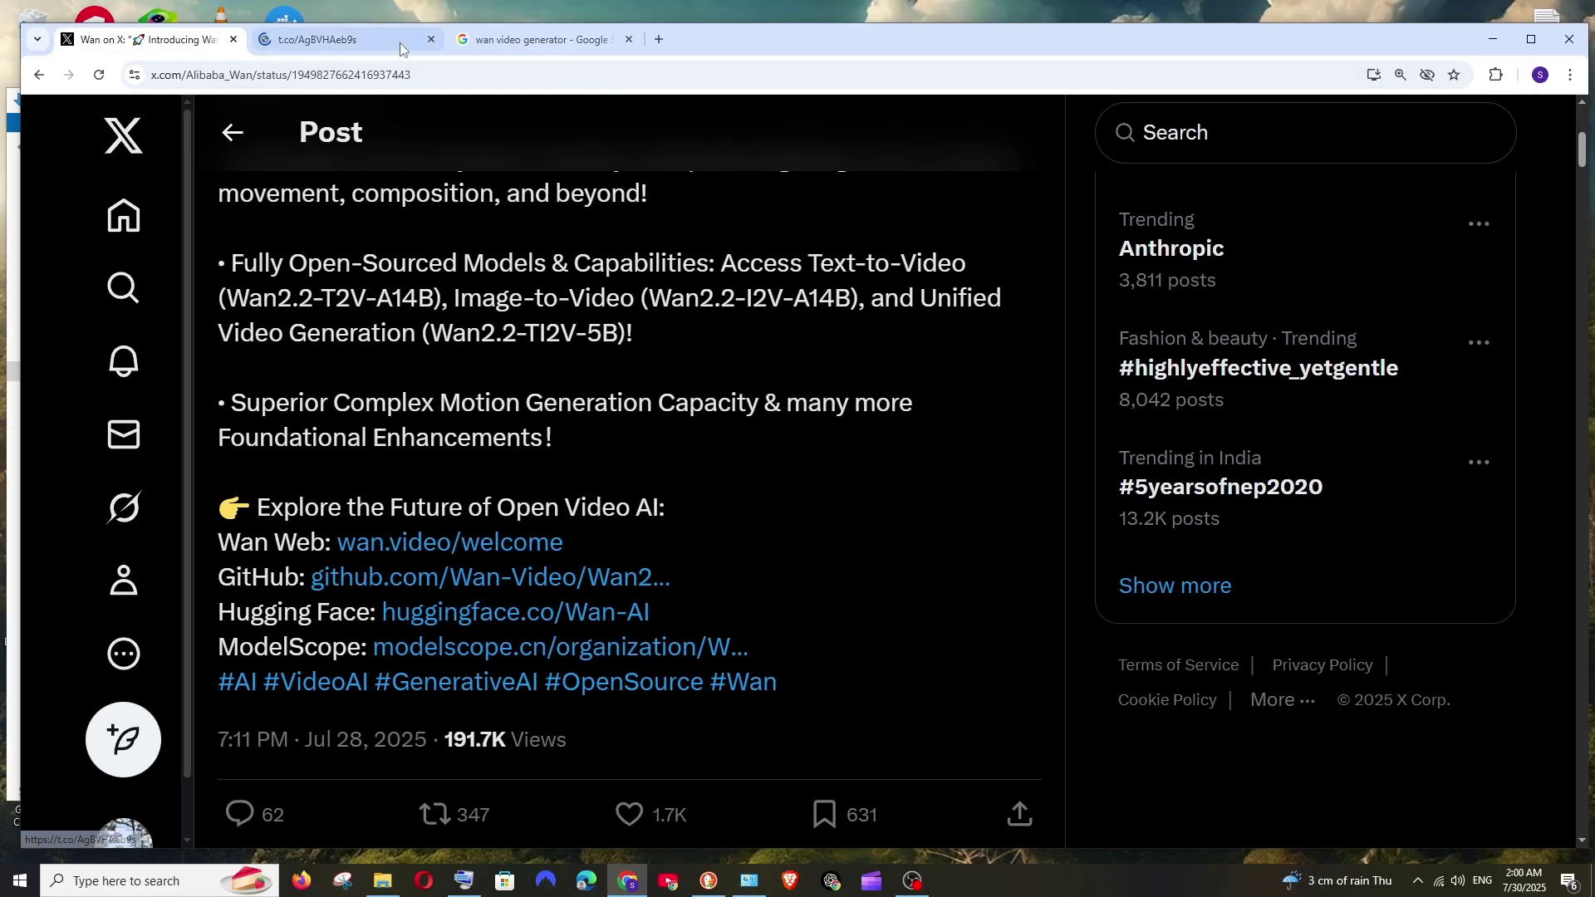
click(189, 540)
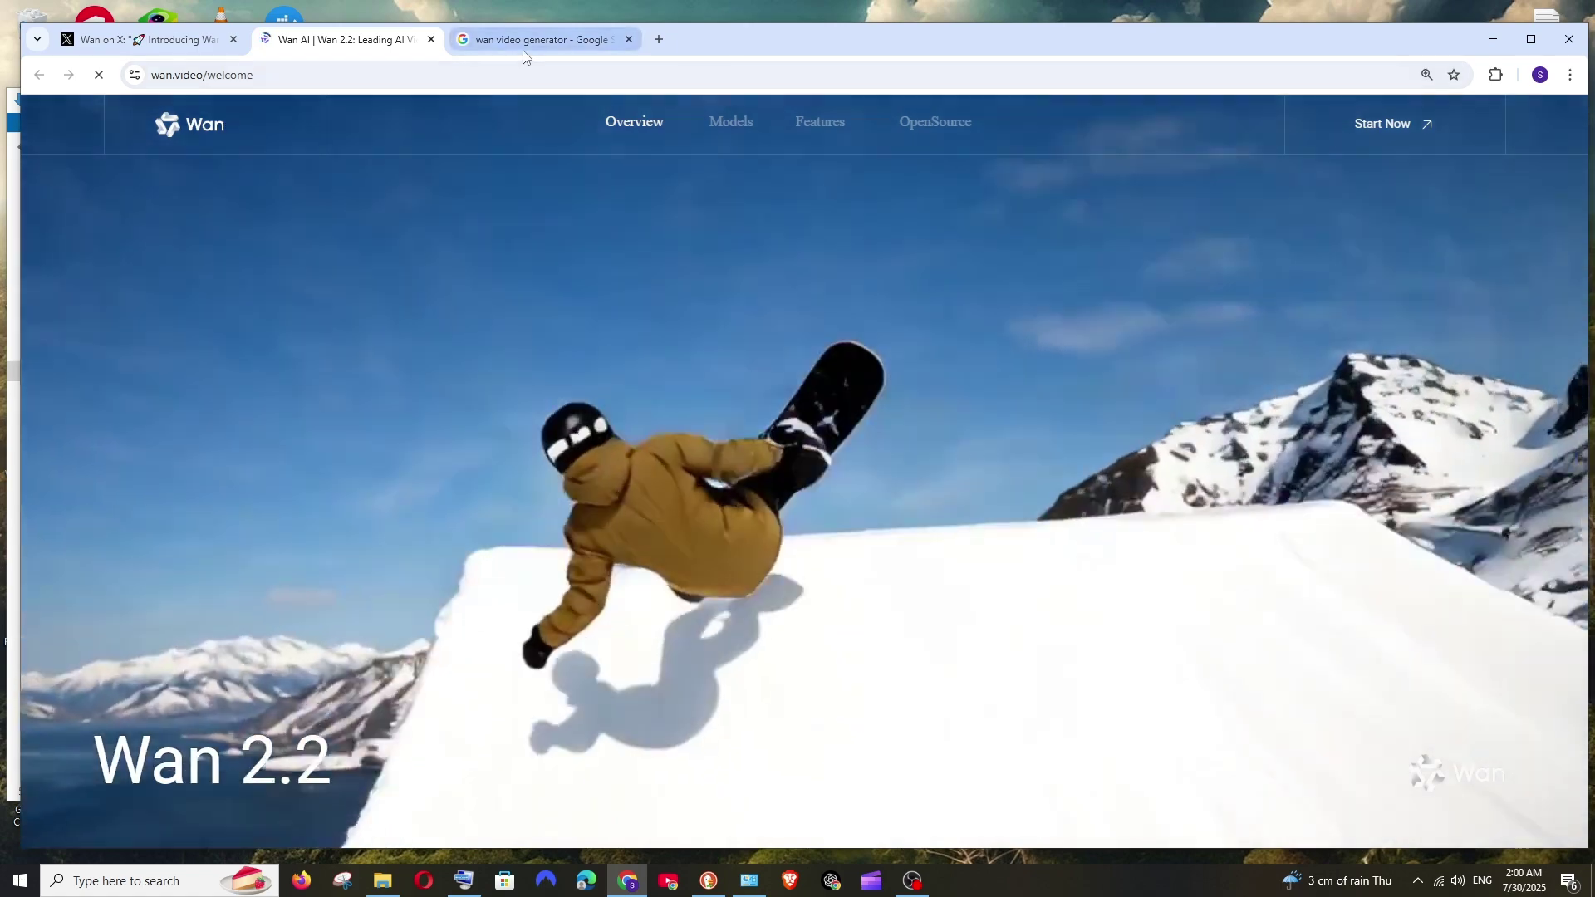
From the 'wan video generator' results, open 'Wan AI | Wan 2.2: Leading AI Video Generation Model'
click(529, 42)
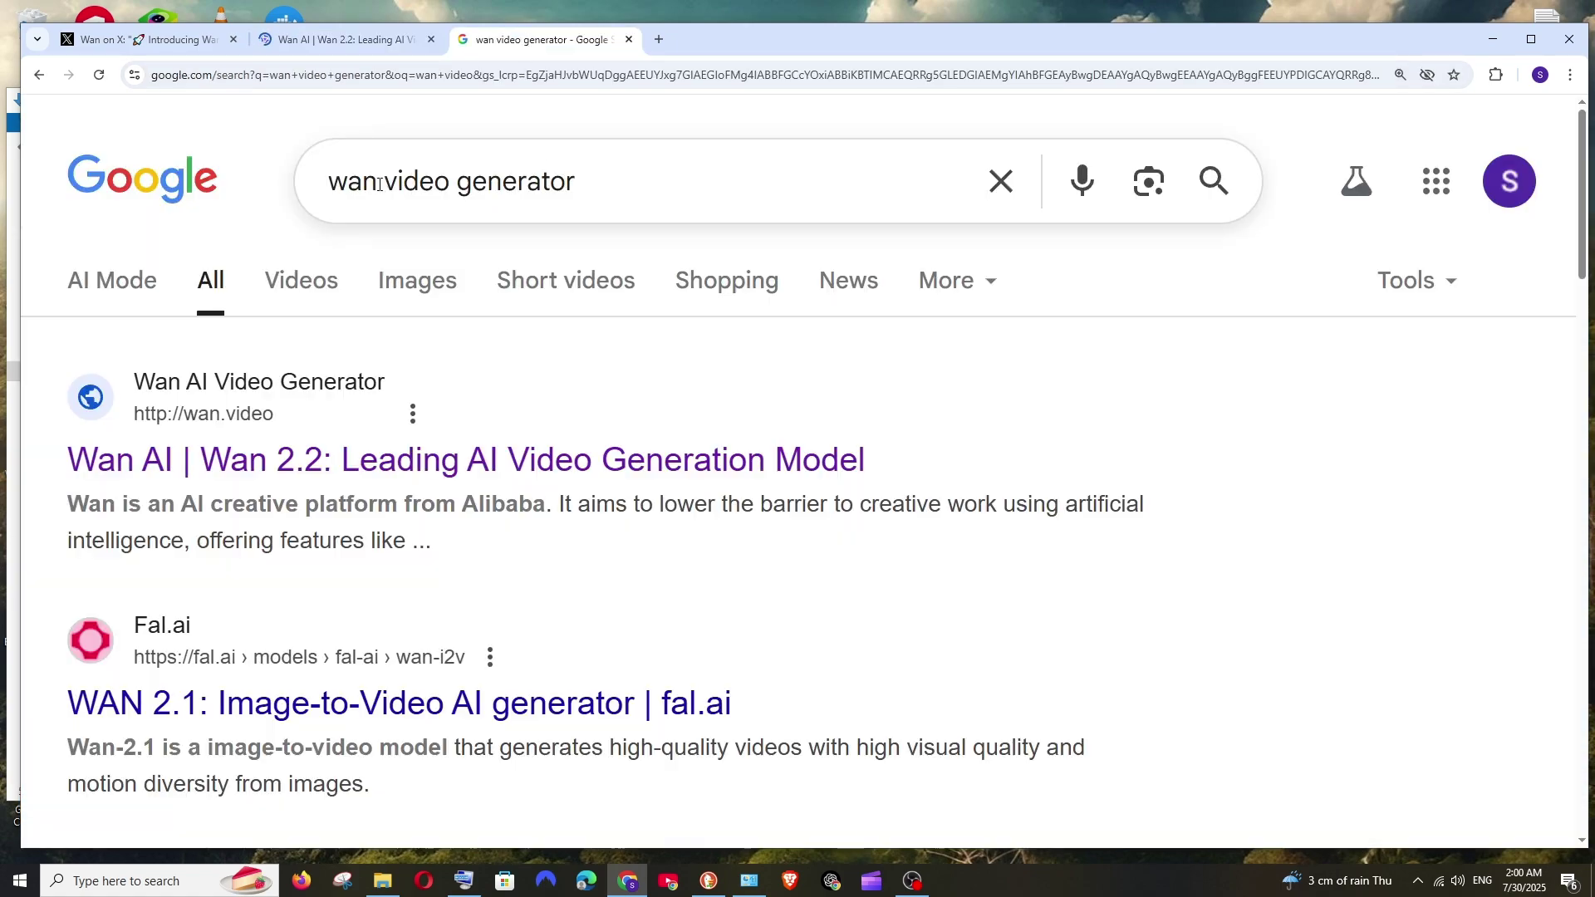
click(629, 183)
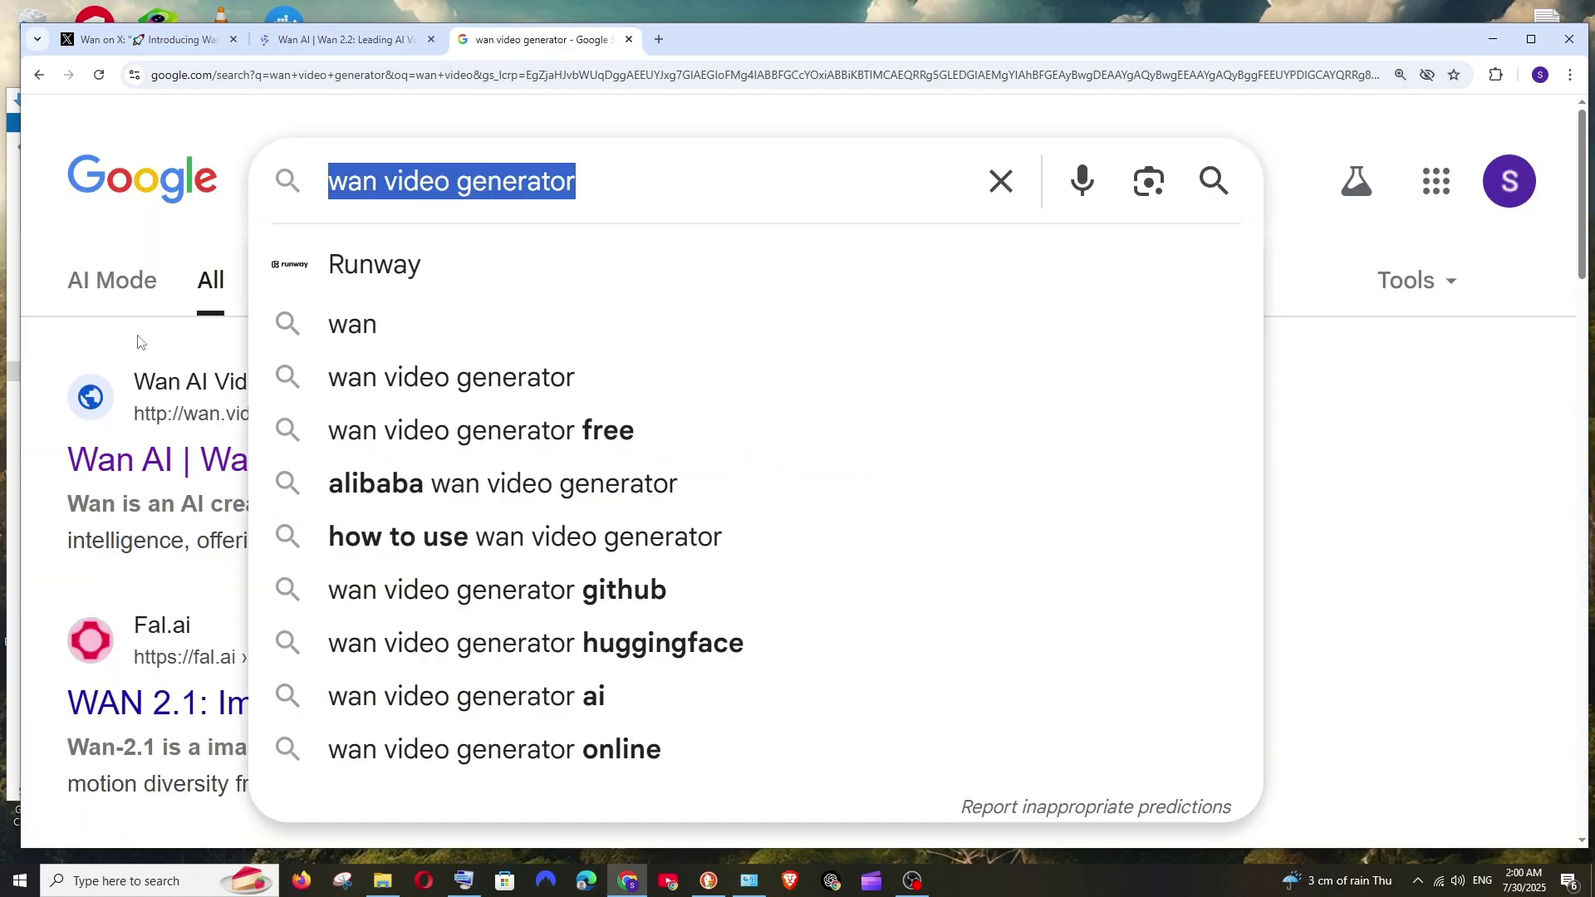
key(Escape)
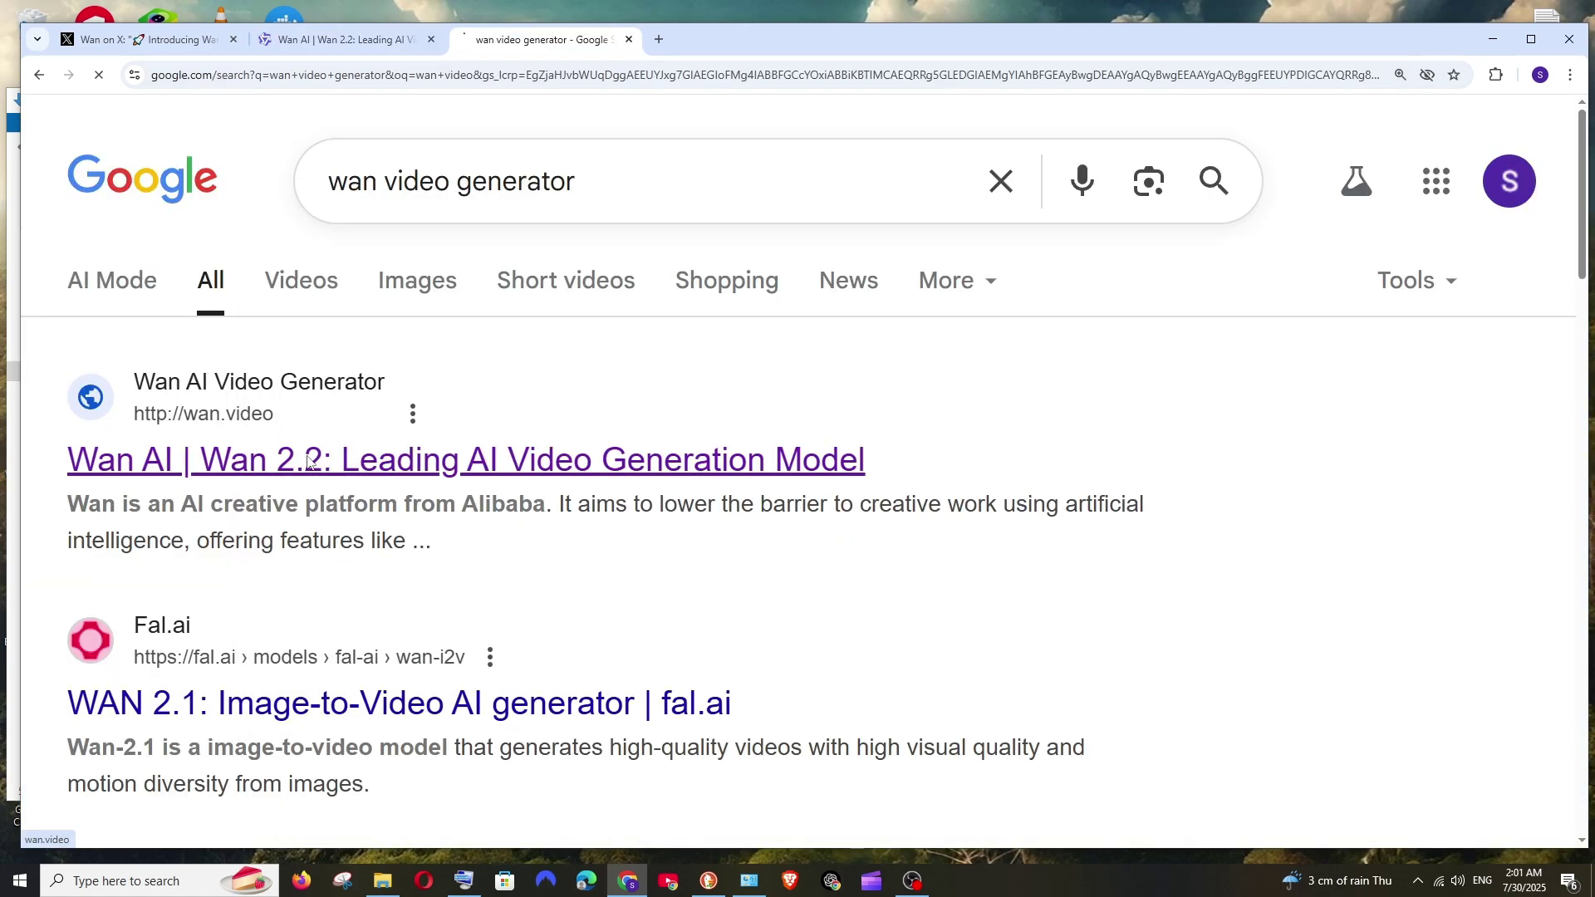
click(303, 458)
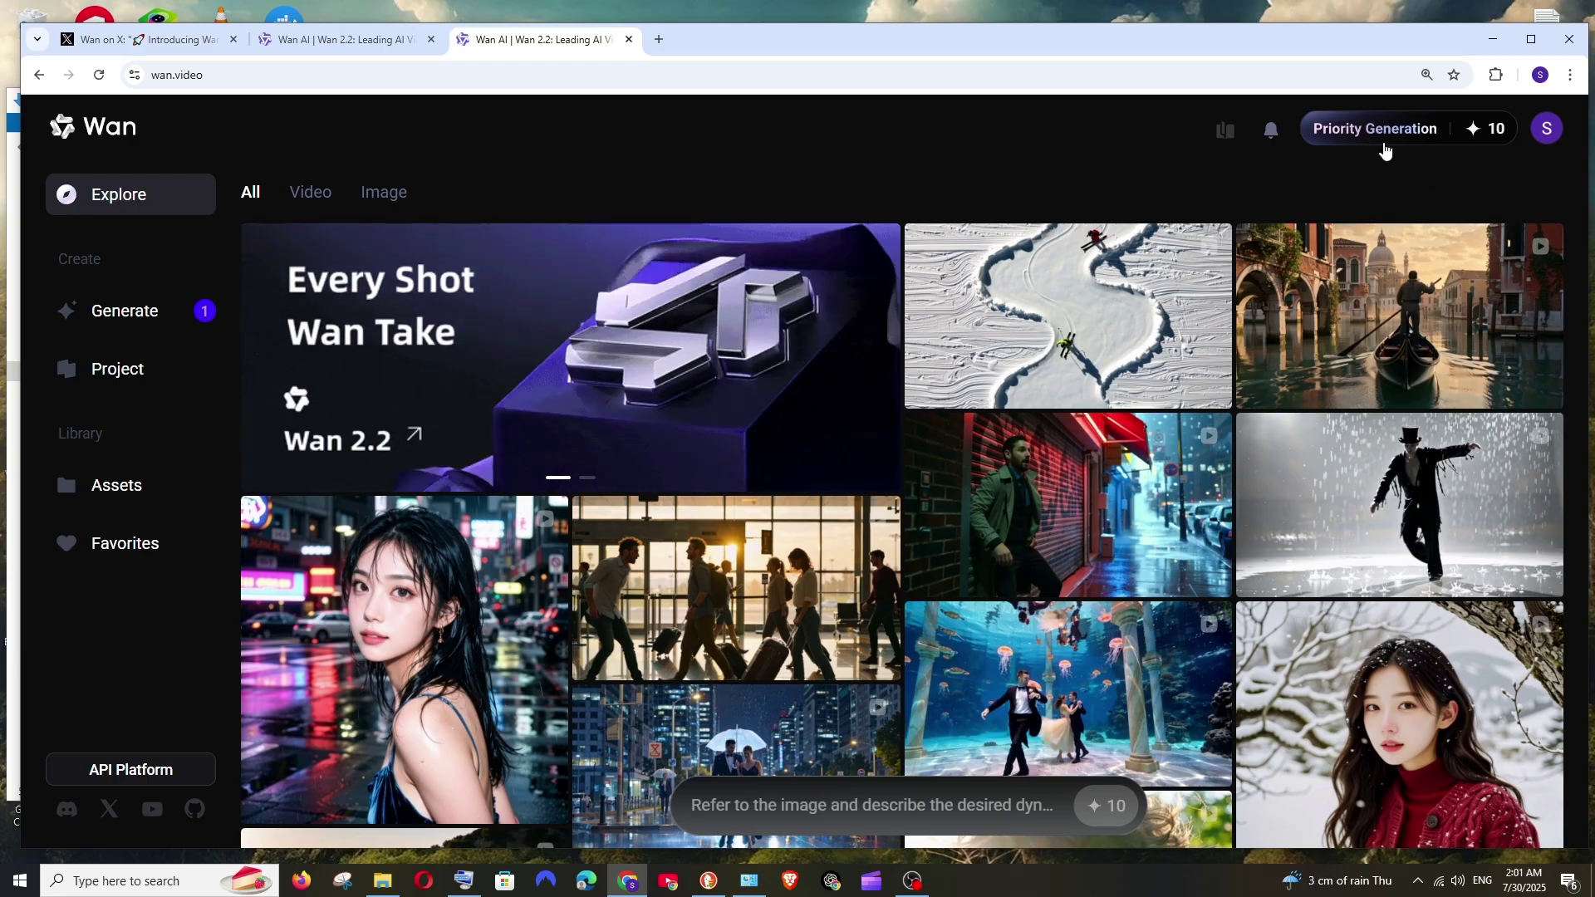
Compare the free and Pro plan task limits, then show the Credits packs (150 for US$5 to 21000)
click(1382, 147)
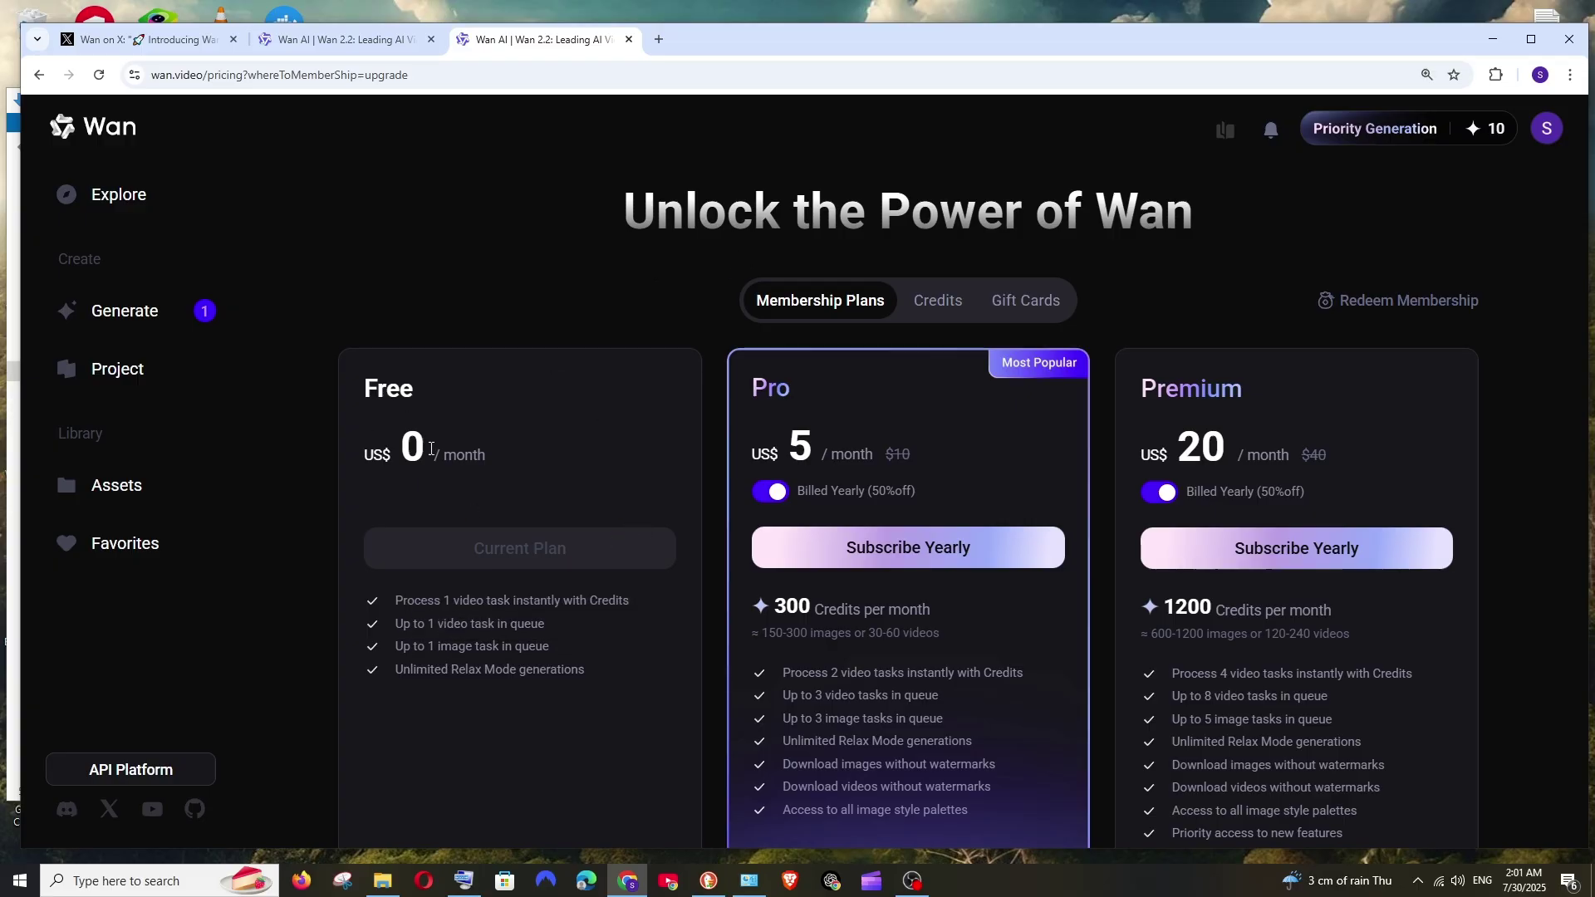
drag(387, 670, 486, 670)
click(600, 671)
drag(824, 672, 943, 682)
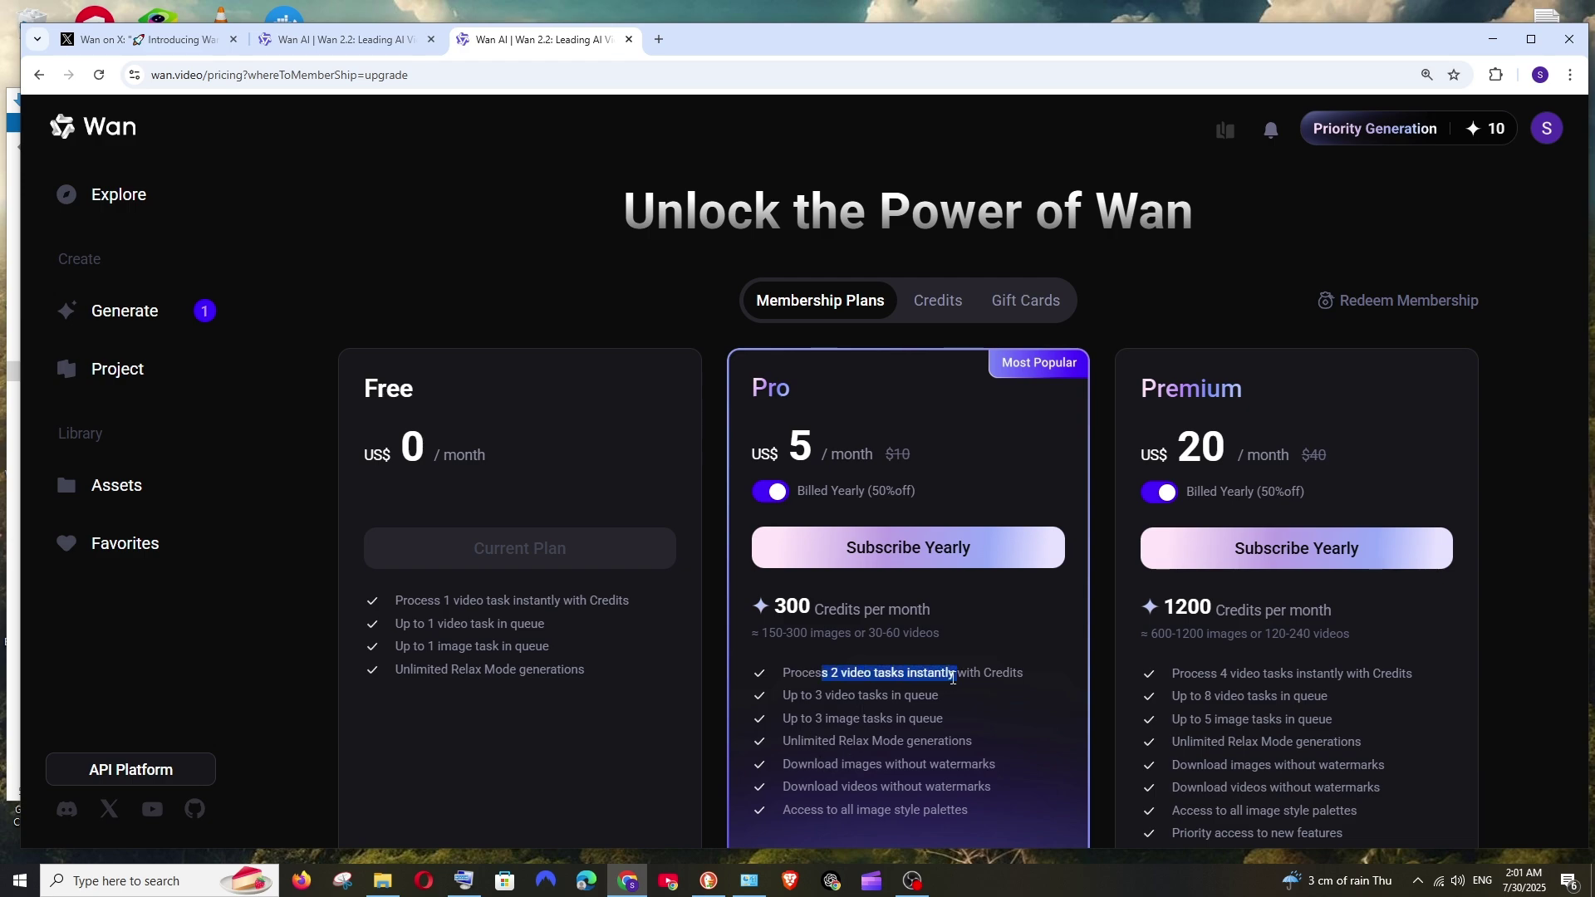
drag(793, 699, 912, 699)
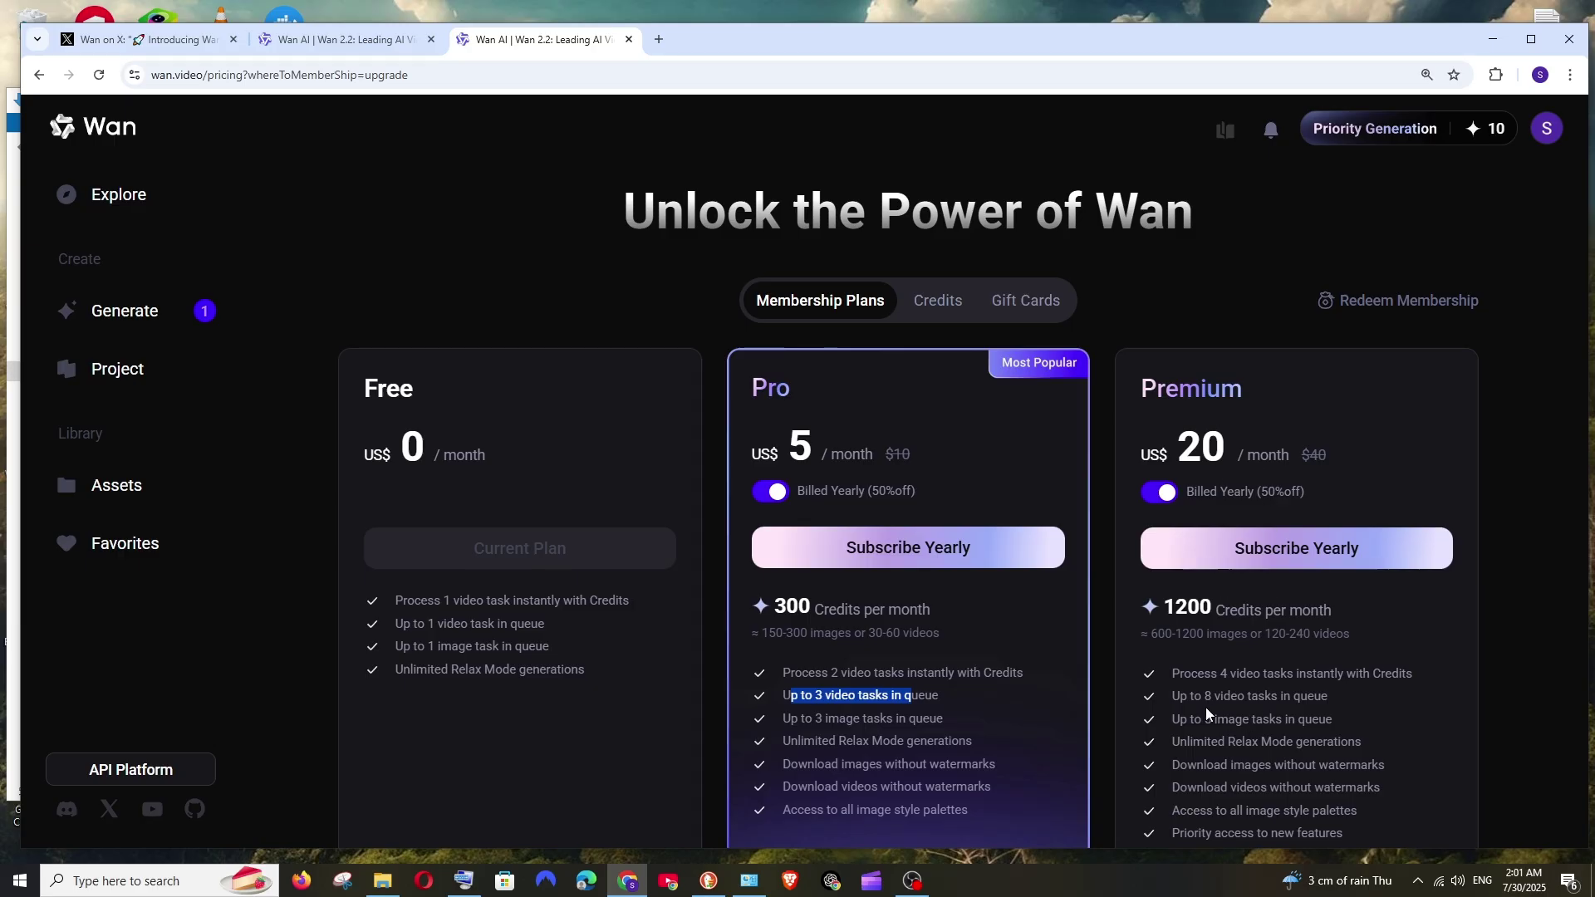
click(937, 307)
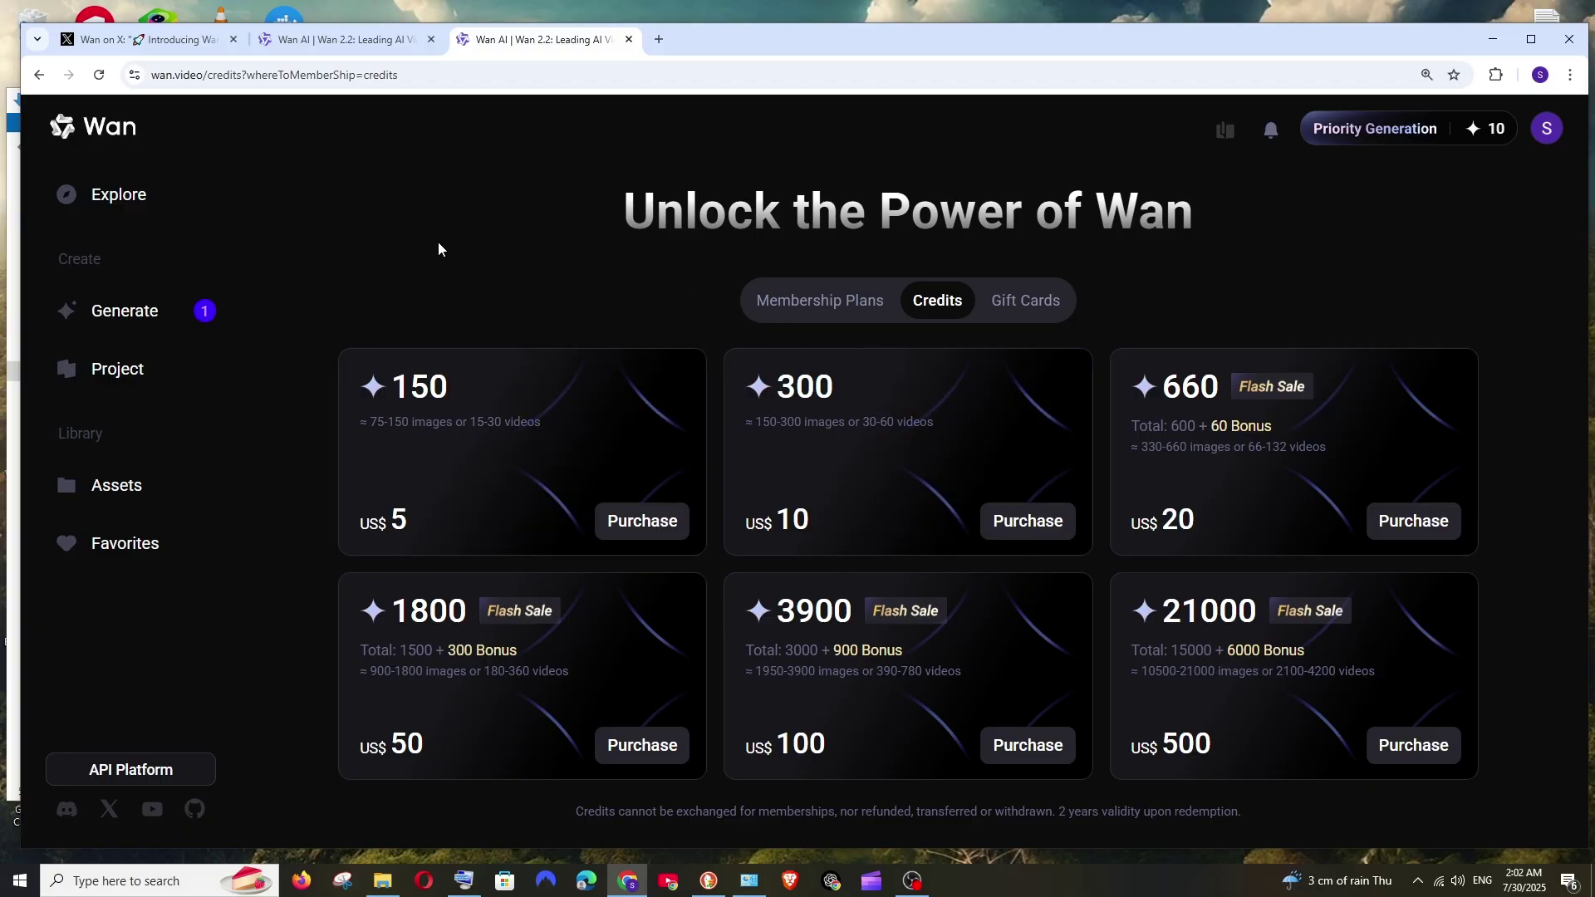
Return to the Explore gallery and filter it to video examples
click(128, 196)
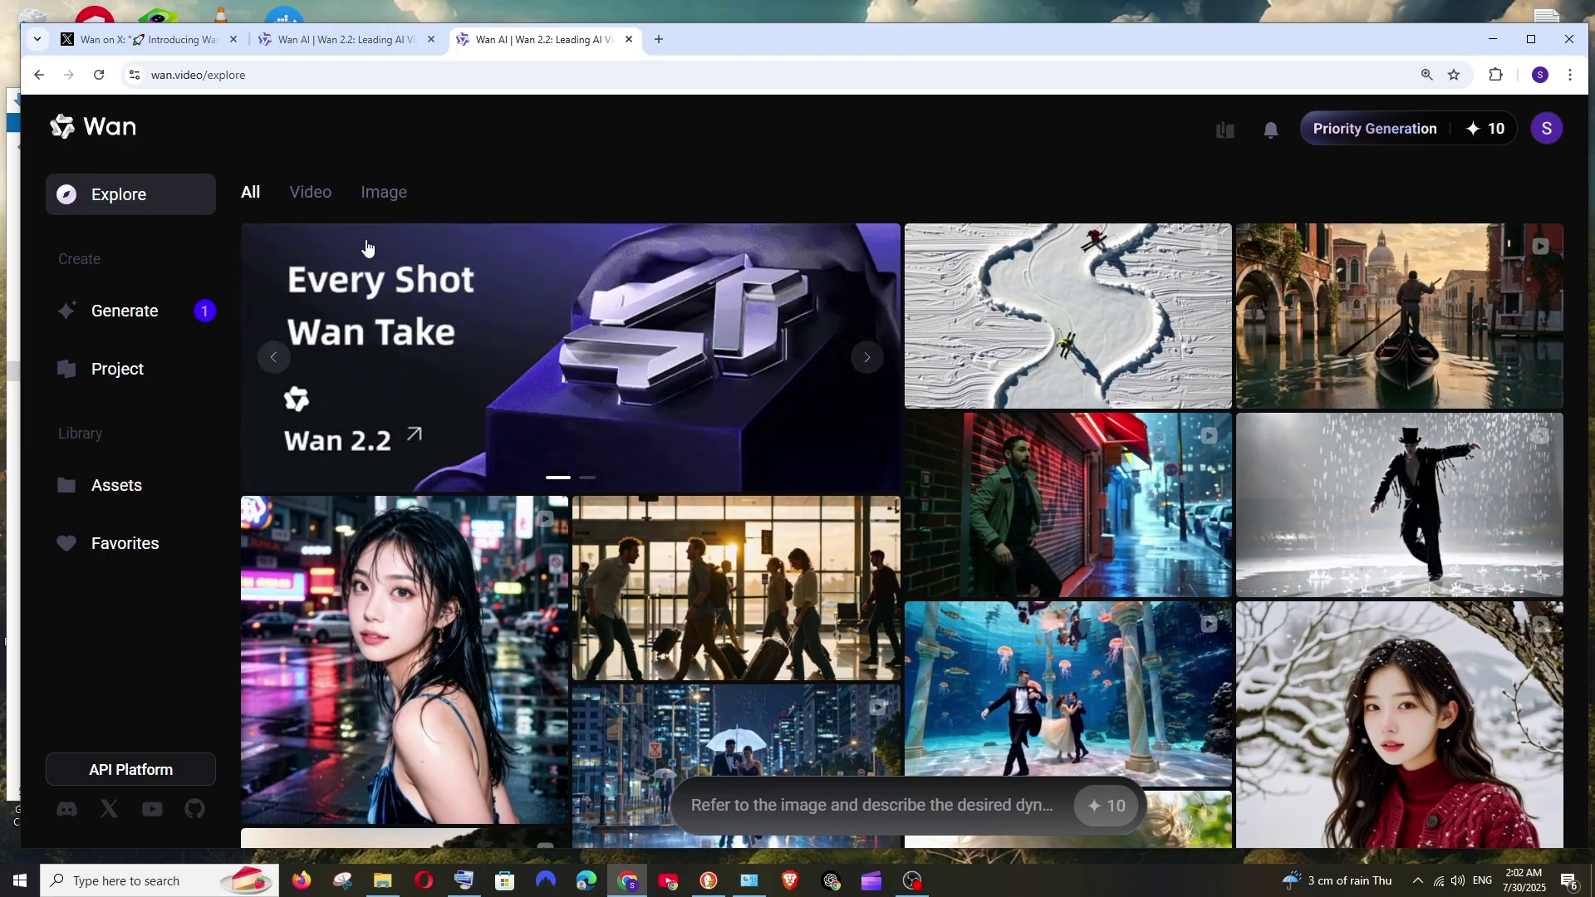
click(310, 196)
click(386, 199)
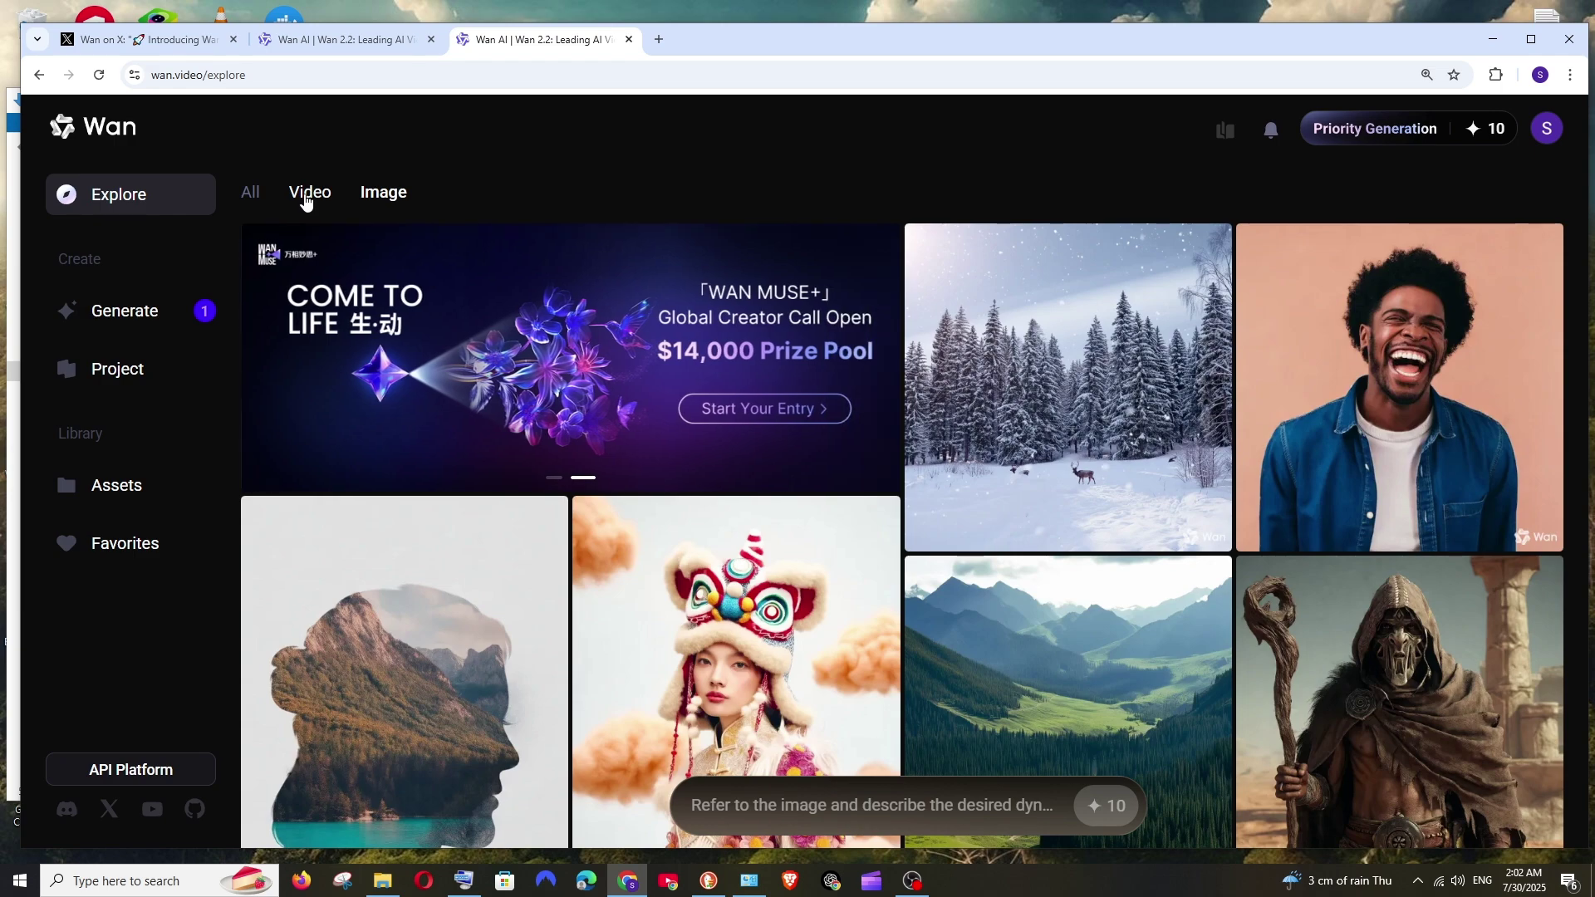
click(306, 200)
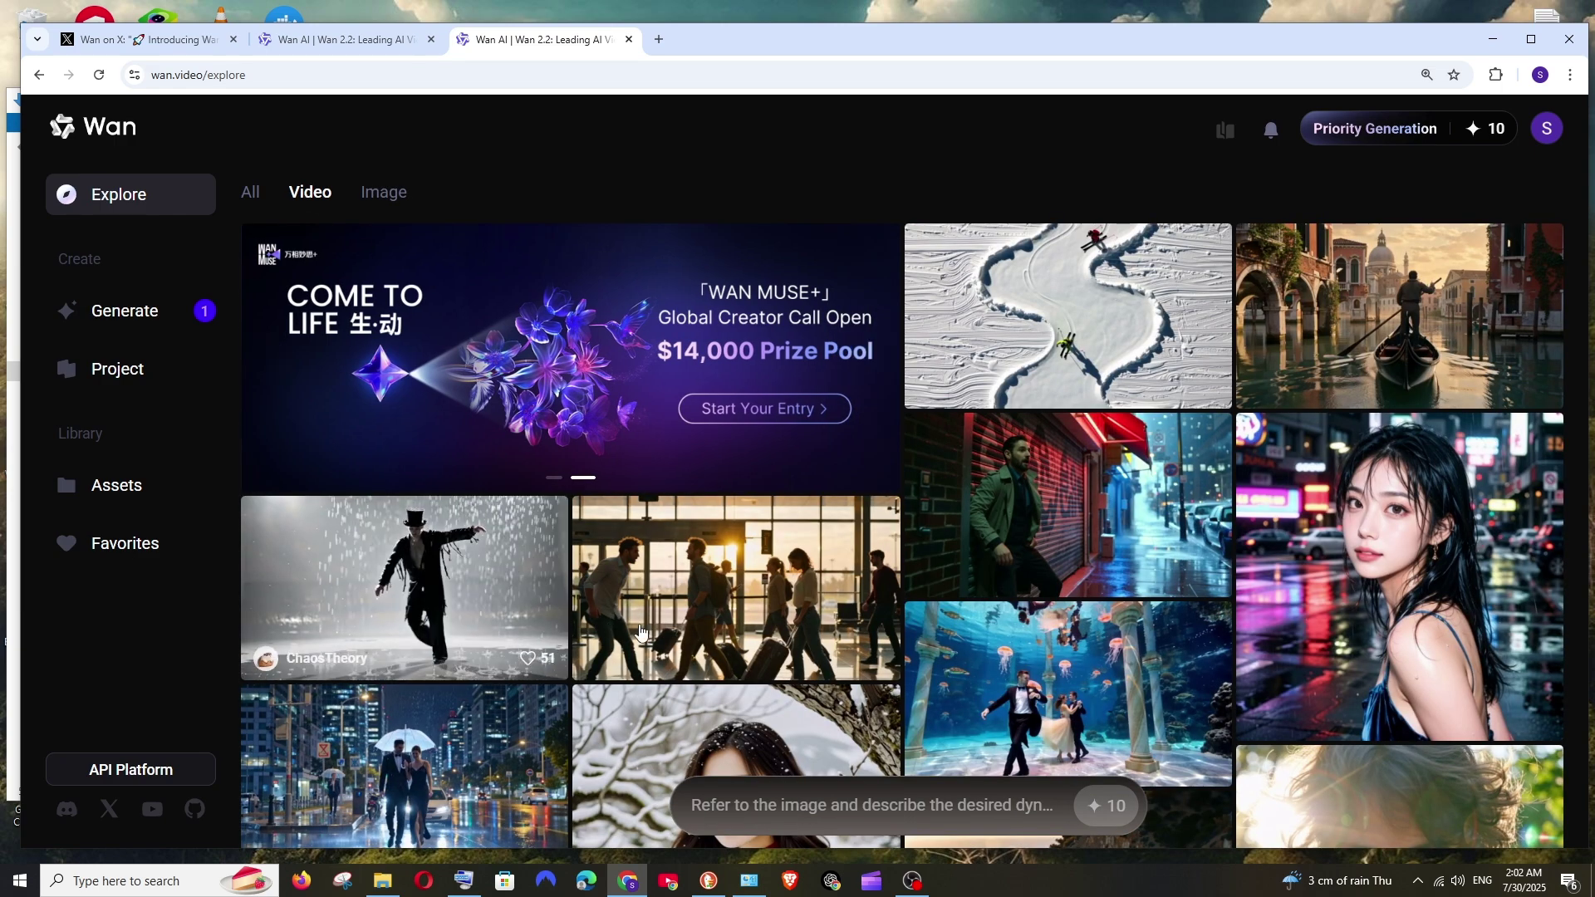
Expand the prompt panel, check the output types and list the generation functions for Text to Video
click(756, 805)
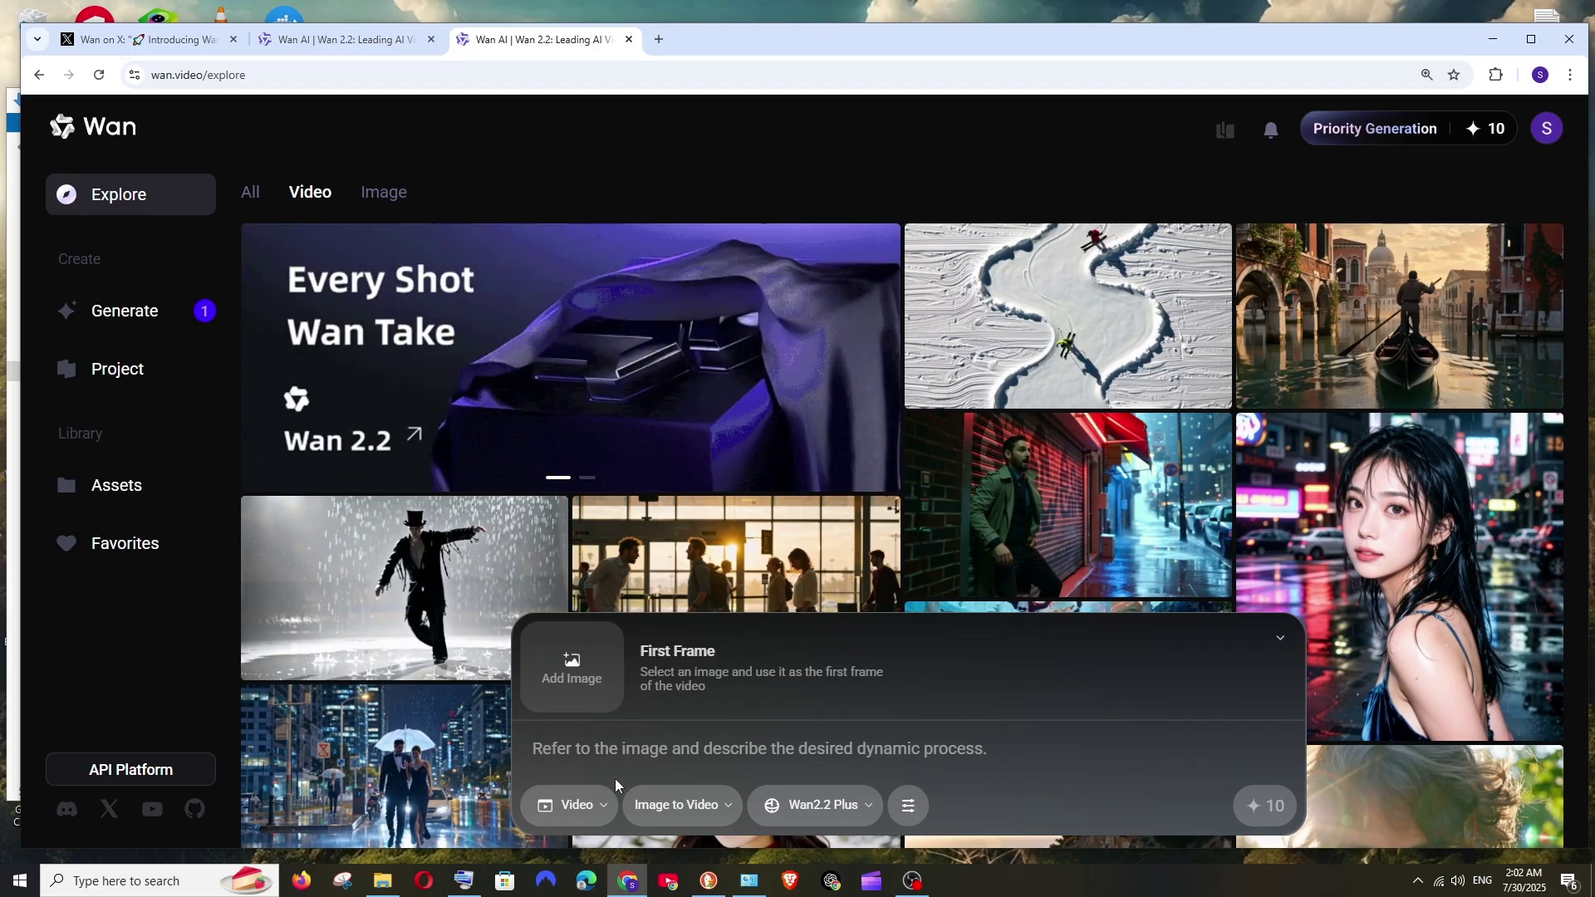
click(586, 821)
click(573, 716)
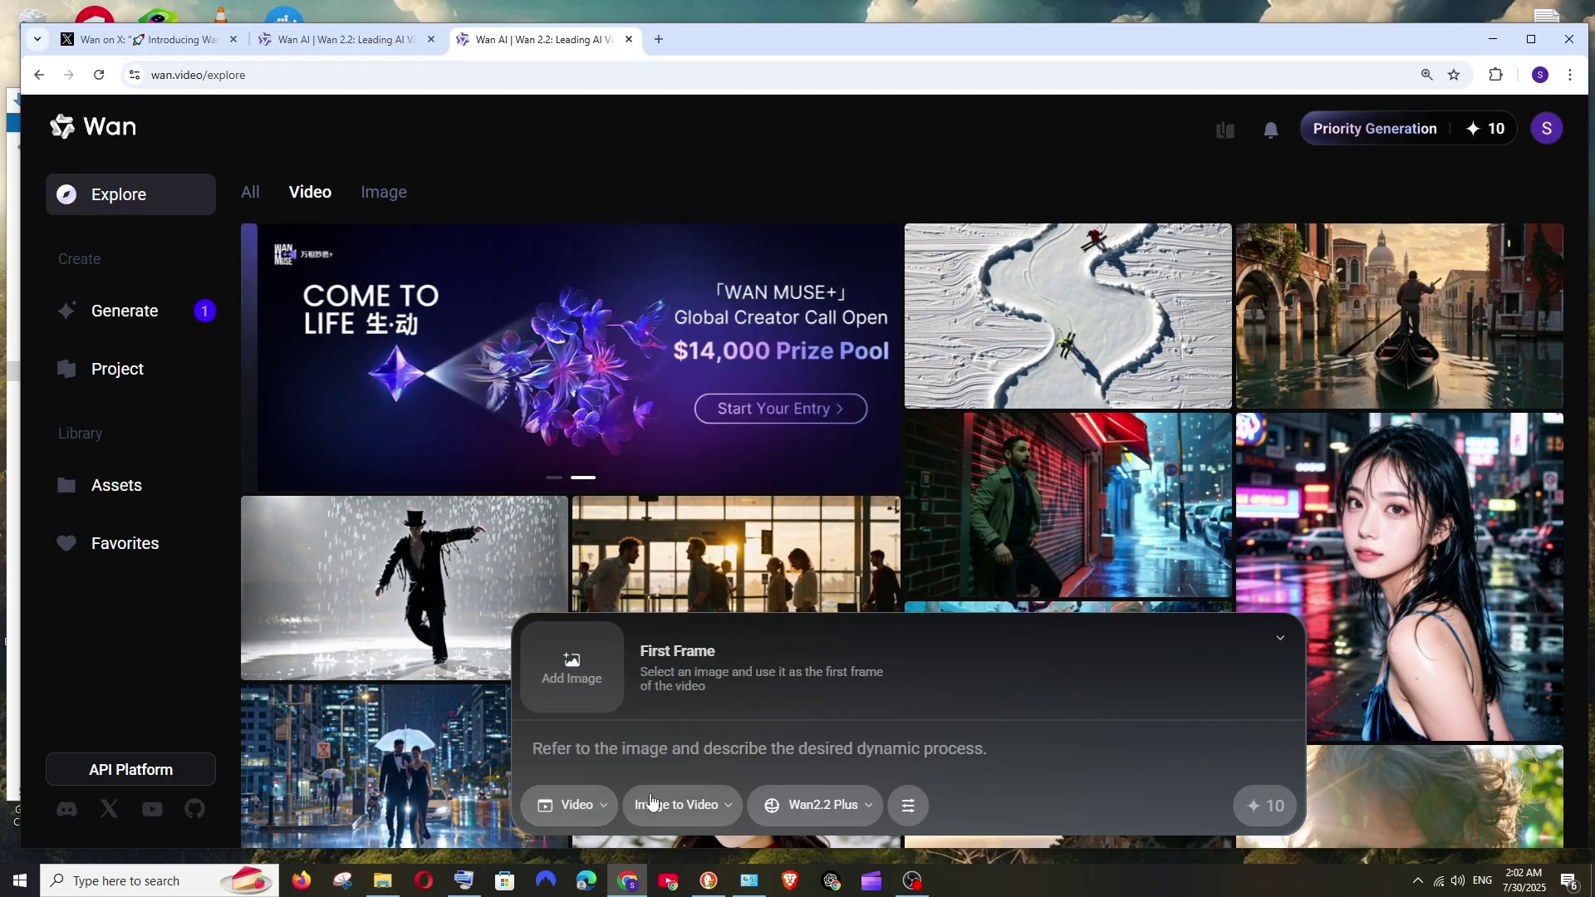
click(681, 821)
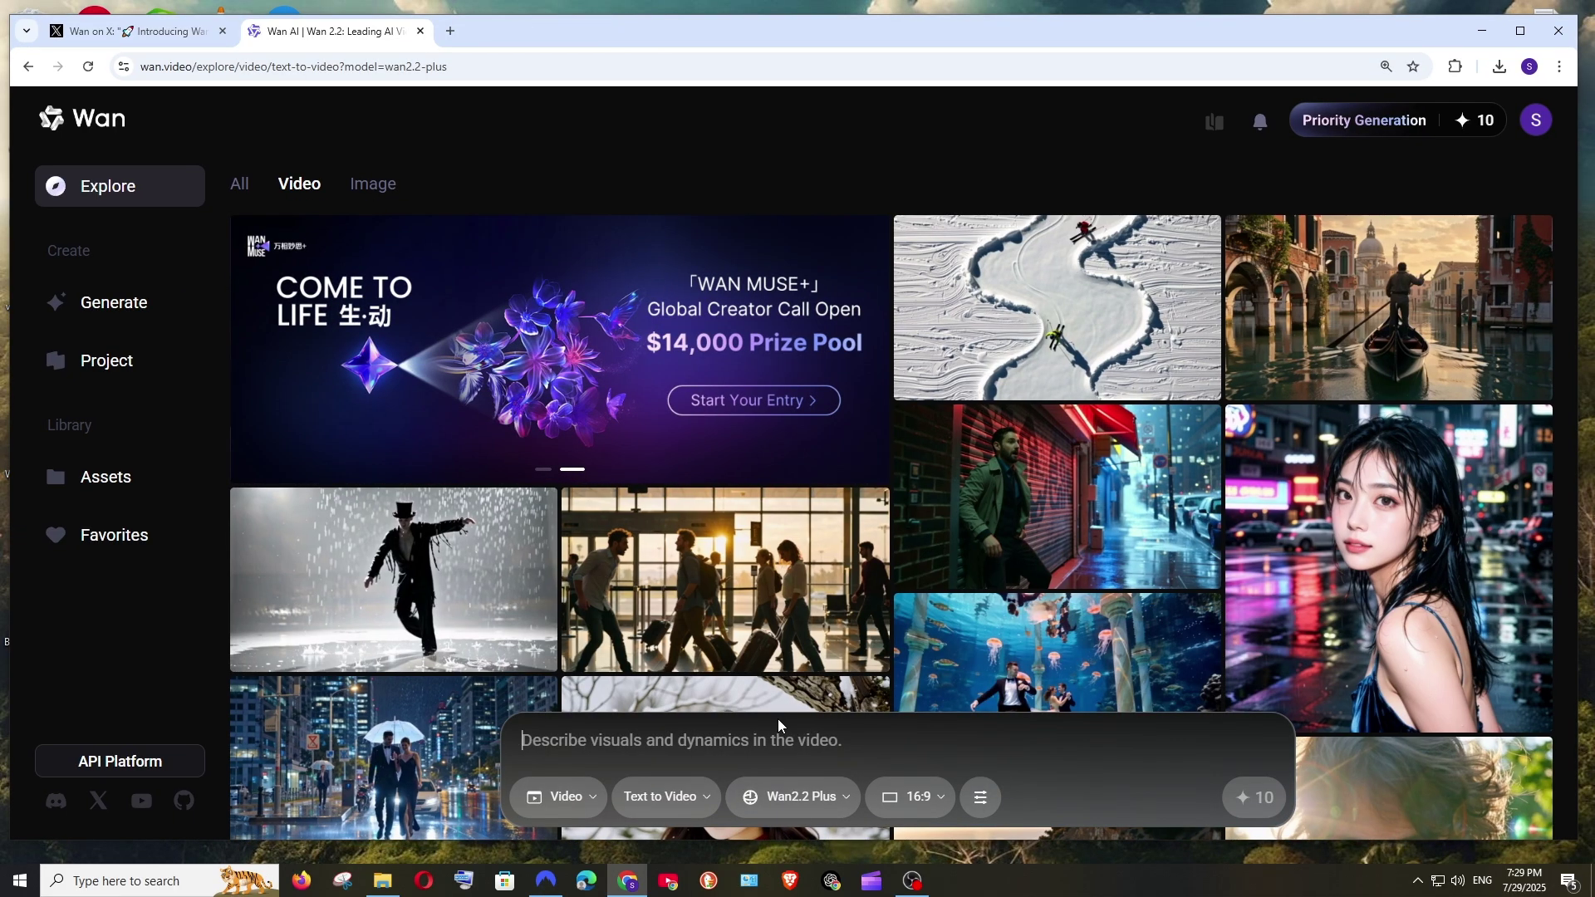
Paste the prompt 'mountain with snow during day time hyper realistic' and enlarge the page
click(728, 739)
text(mountain with snow during day time hyper realistic)
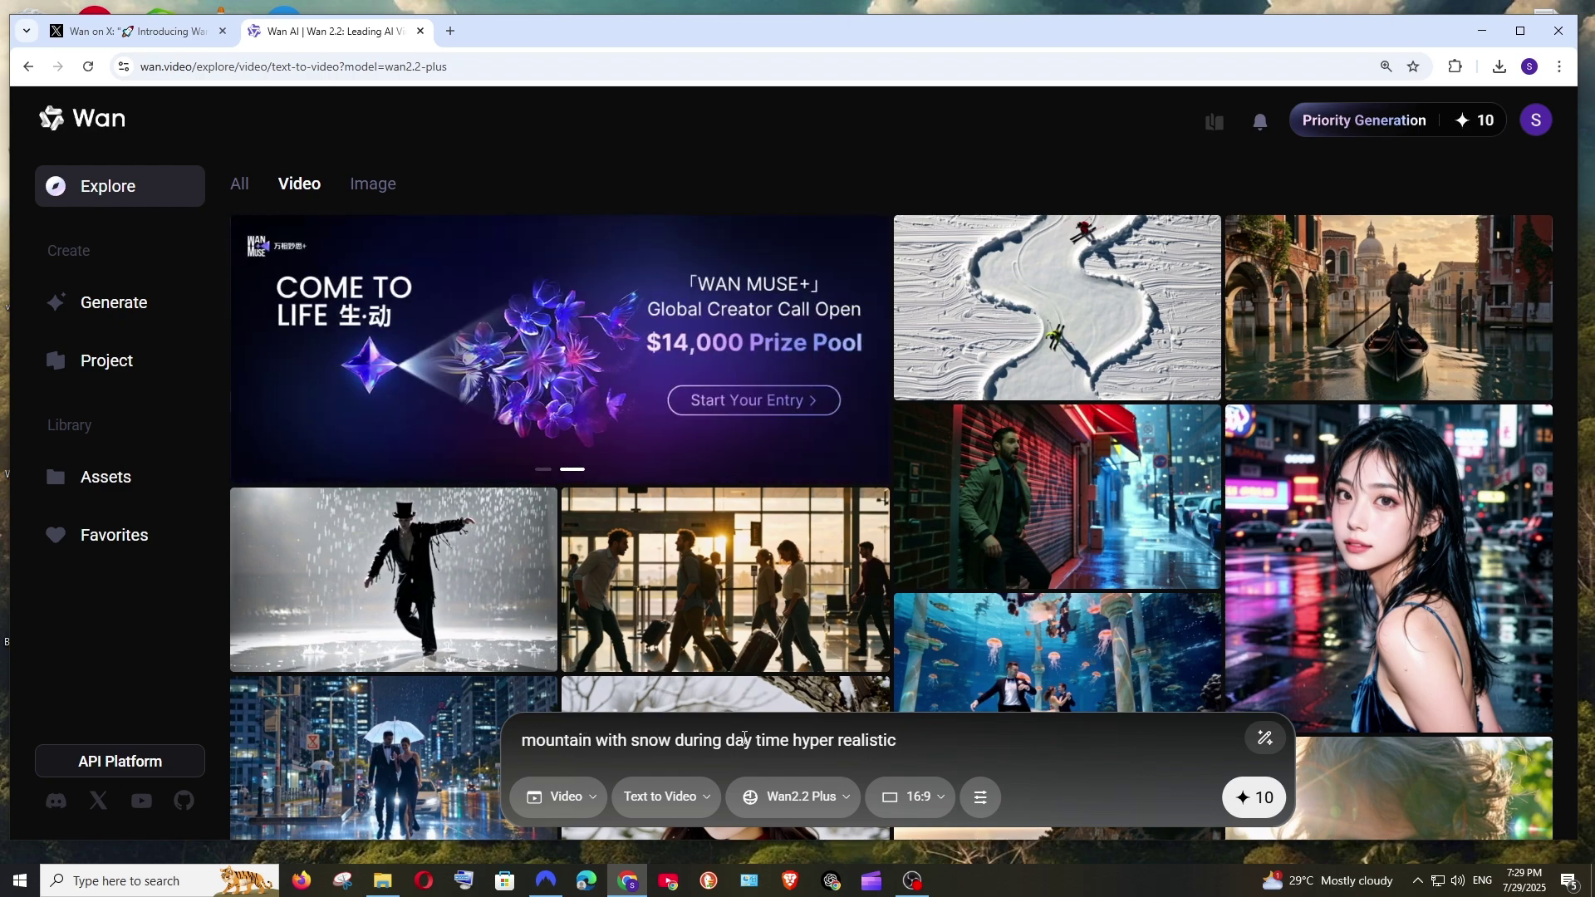
key(ctrl+plus)
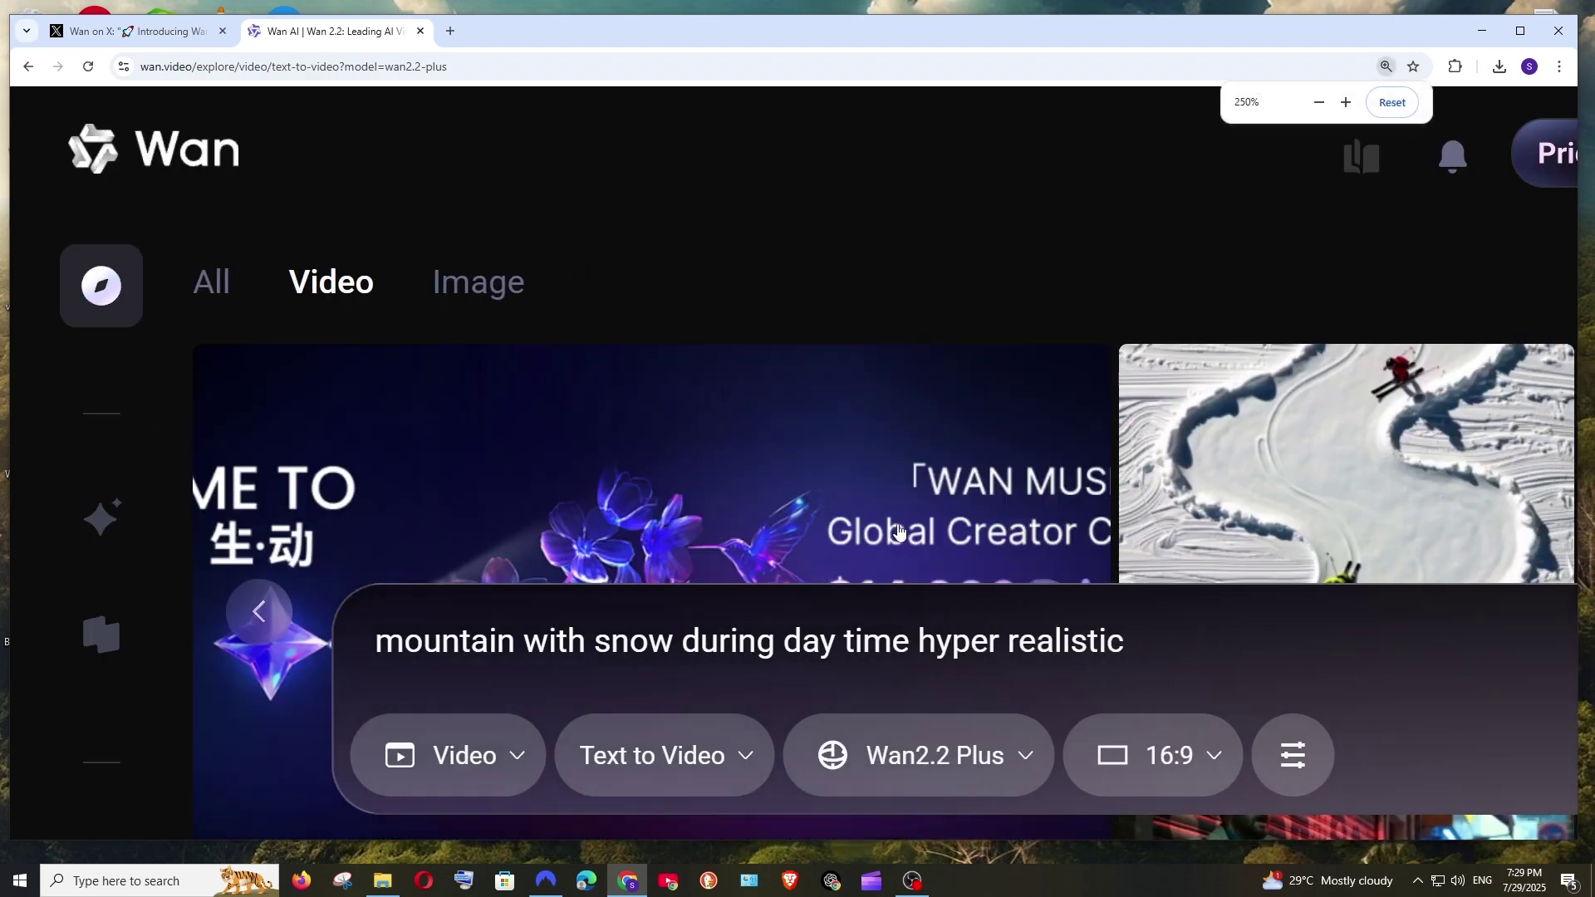
scroll(847, 598, down, 1)
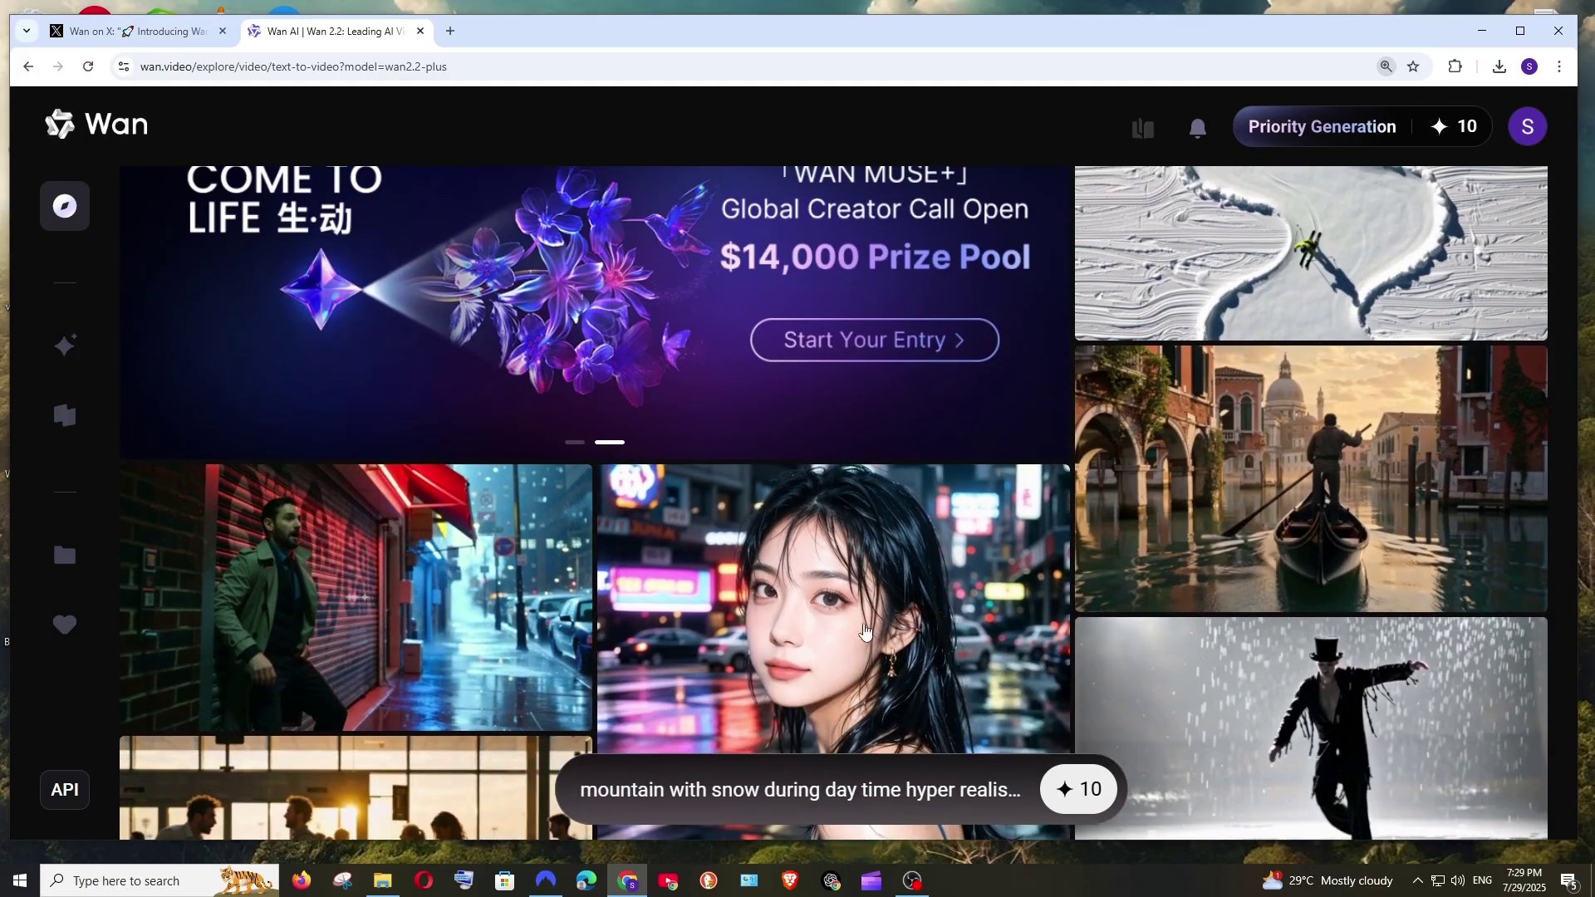
Confirm Video and Text to Video settings, then bring up the model list with Wan2.2 Plus
click(443, 789)
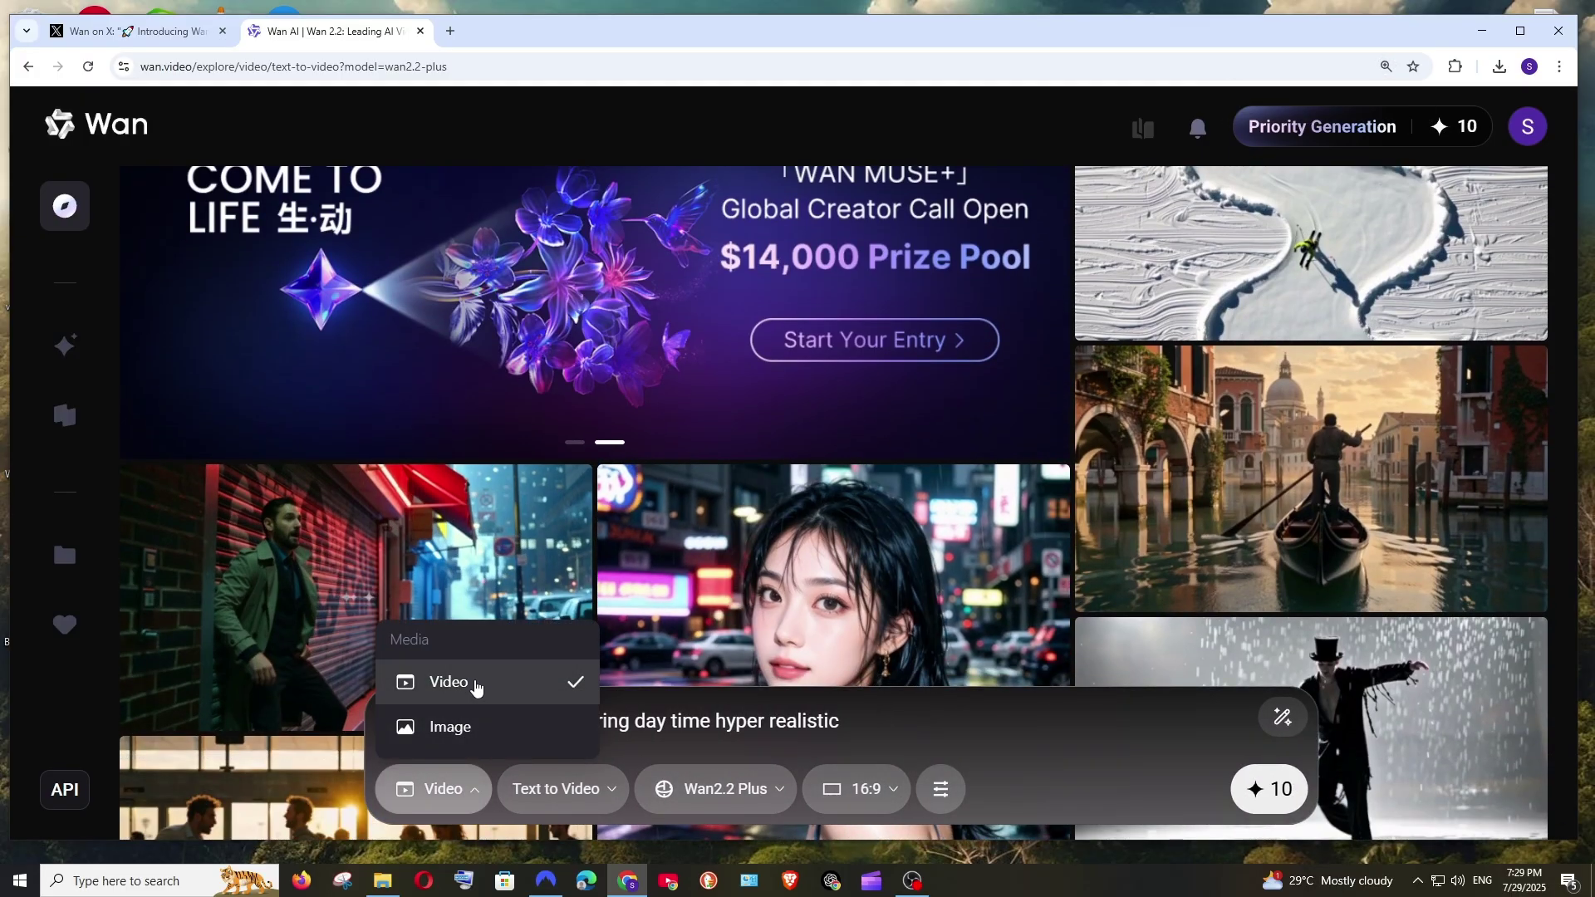
click(466, 680)
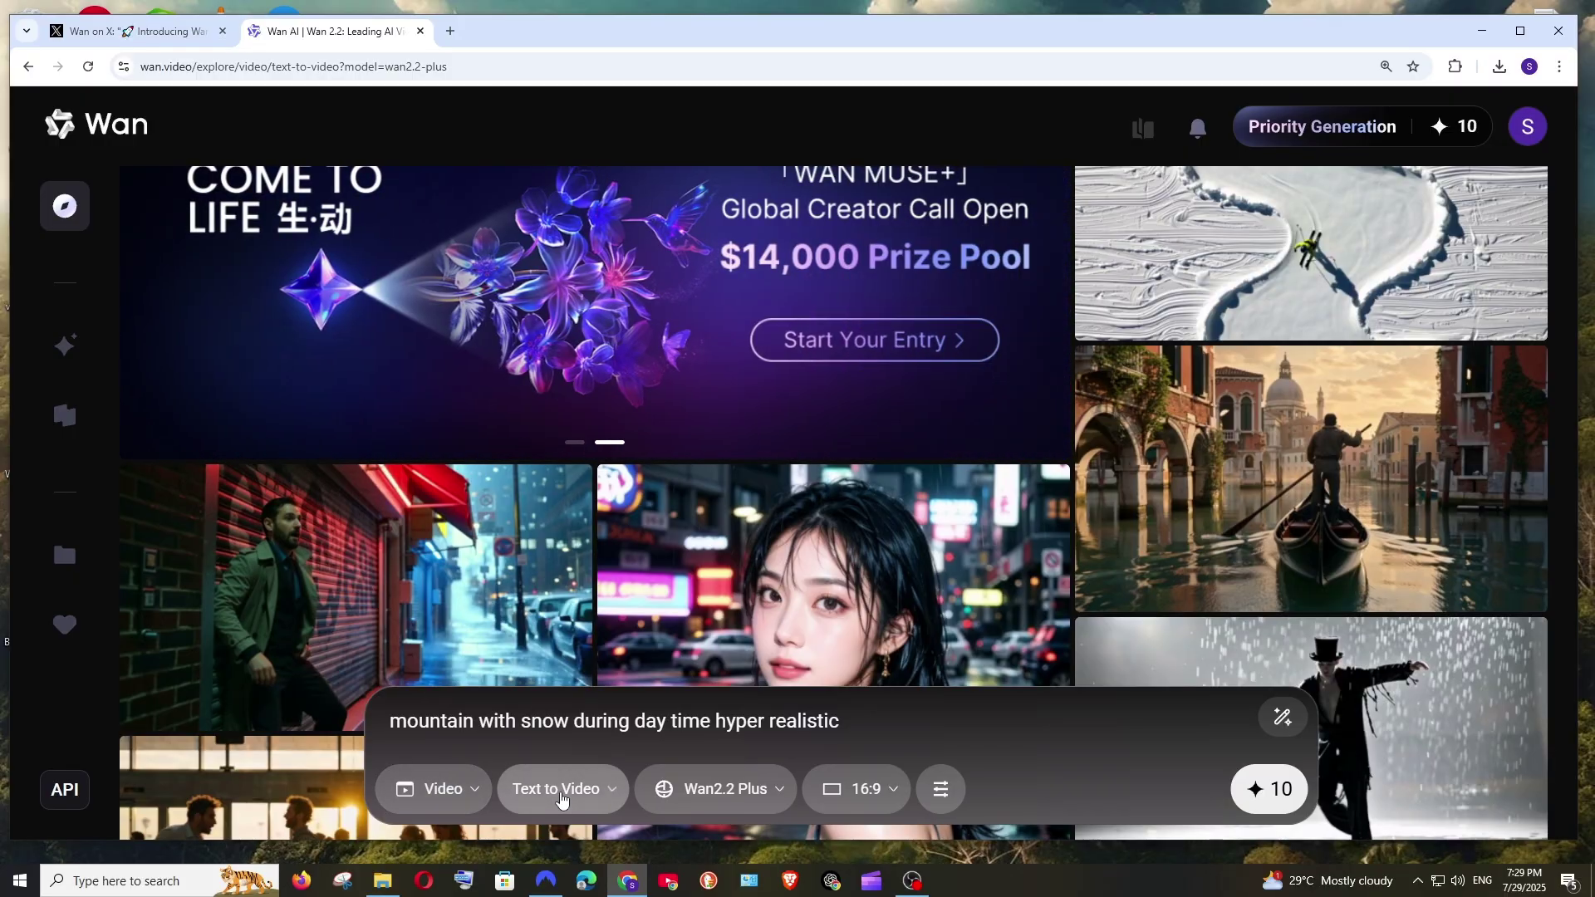
click(559, 789)
drag(390, 722, 905, 726)
click(890, 726)
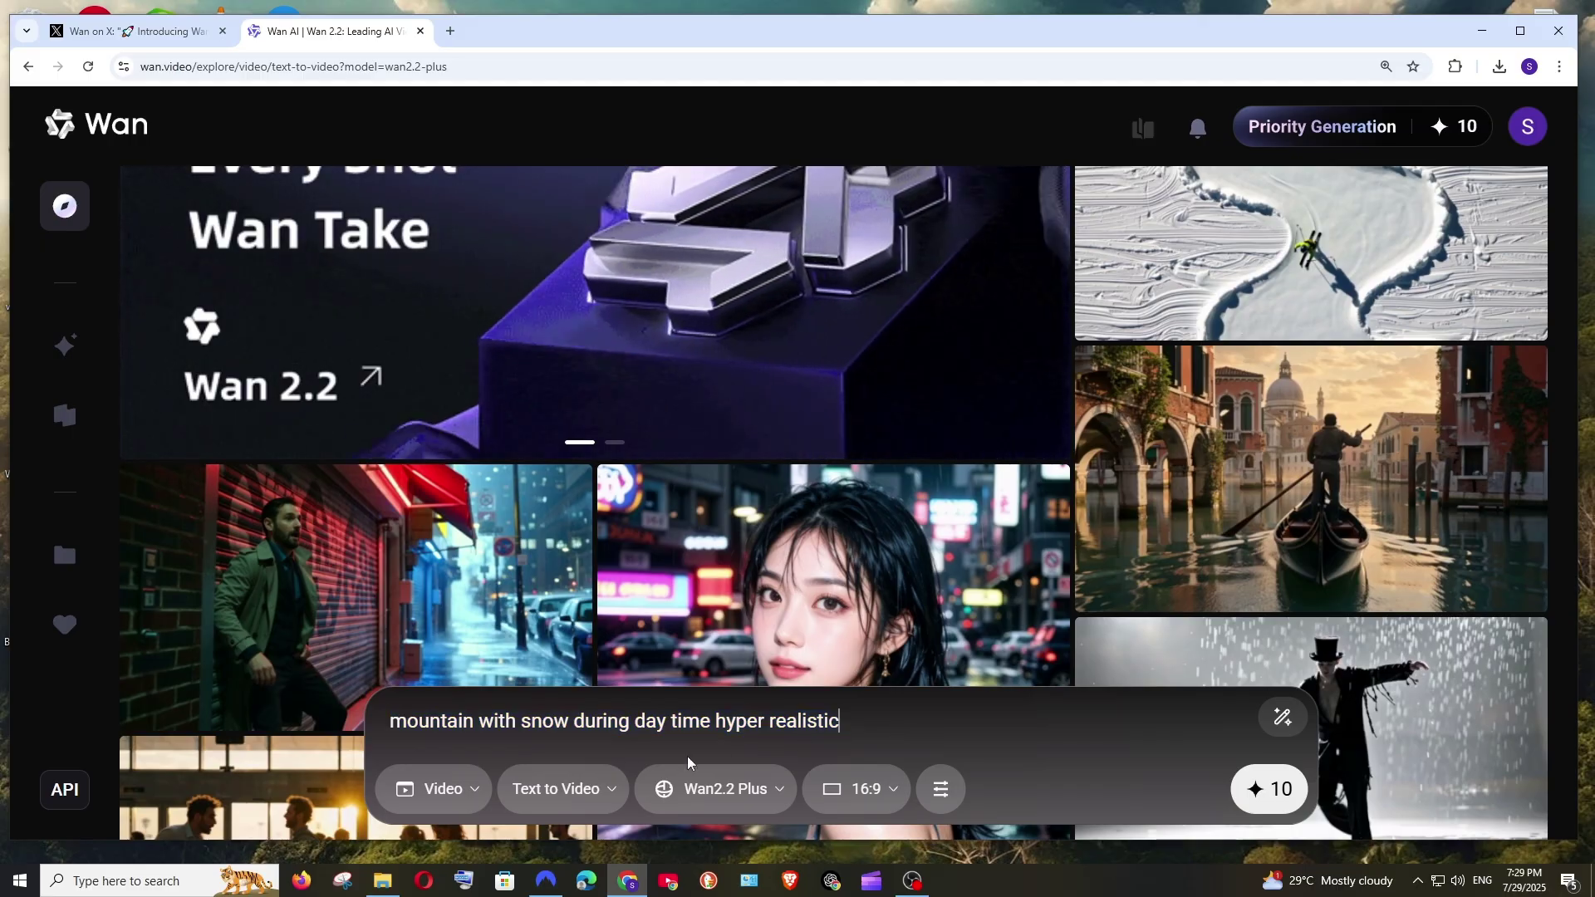
click(690, 791)
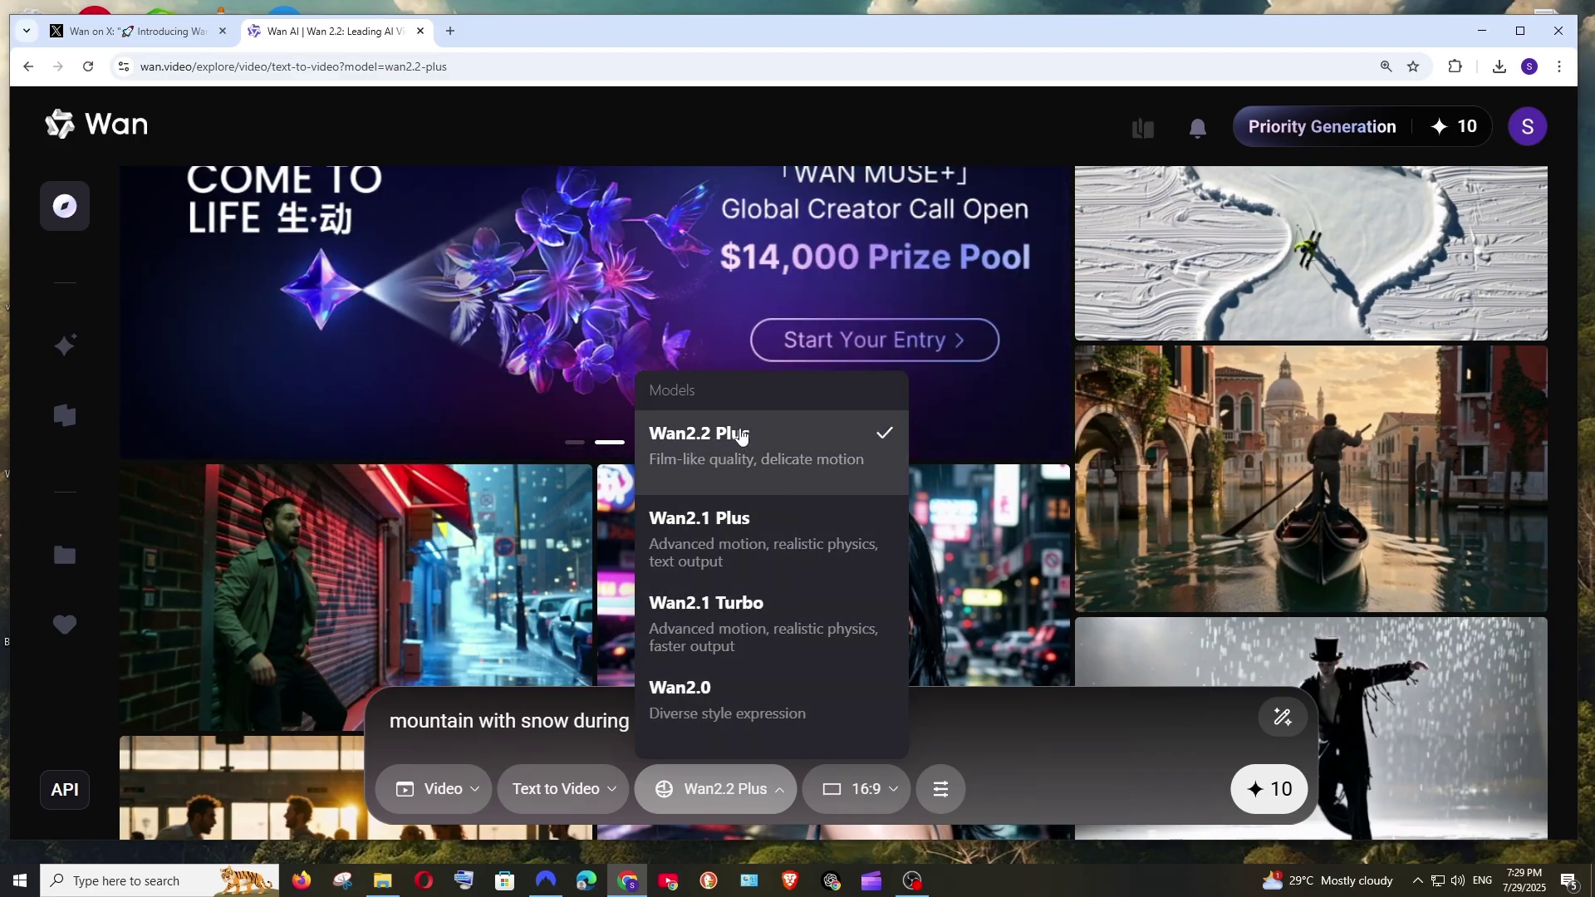
click(745, 450)
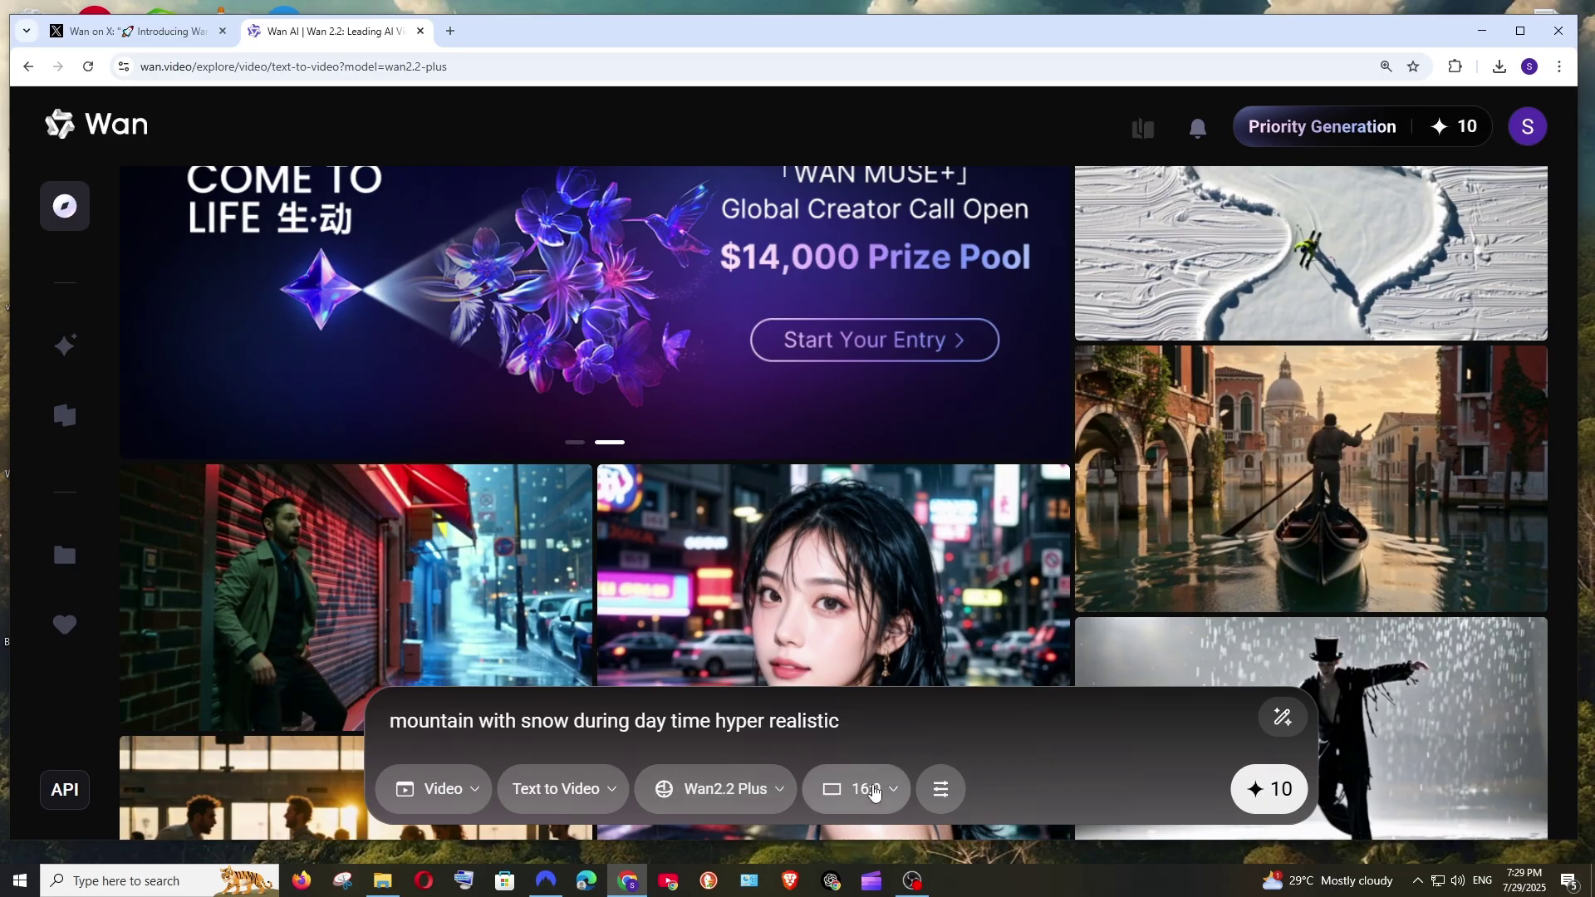
click(870, 799)
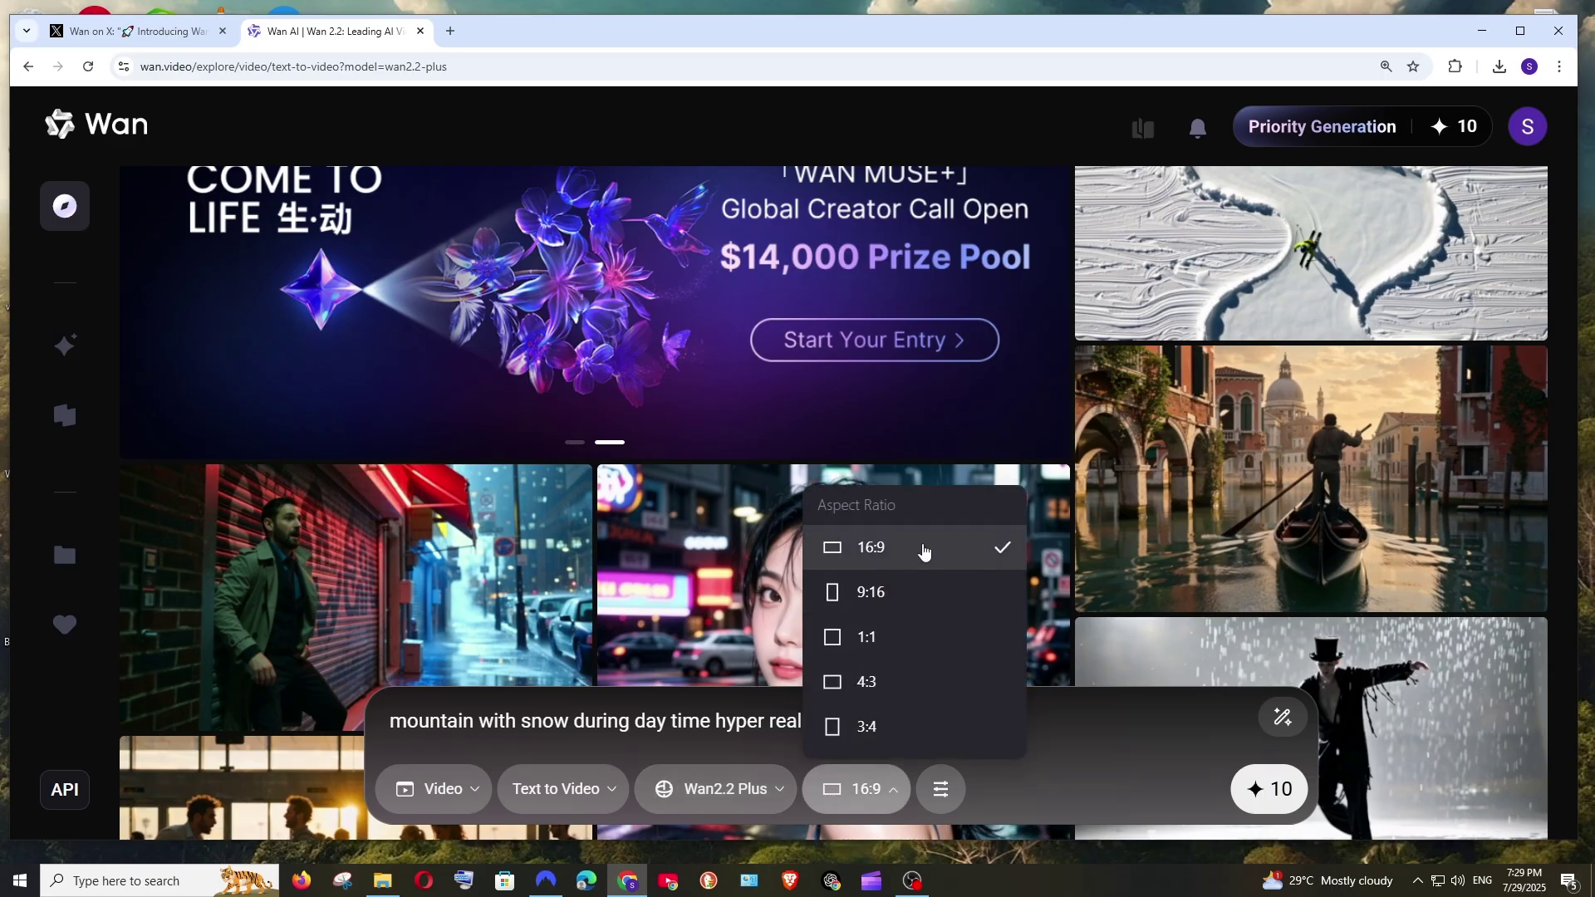
click(923, 551)
click(947, 794)
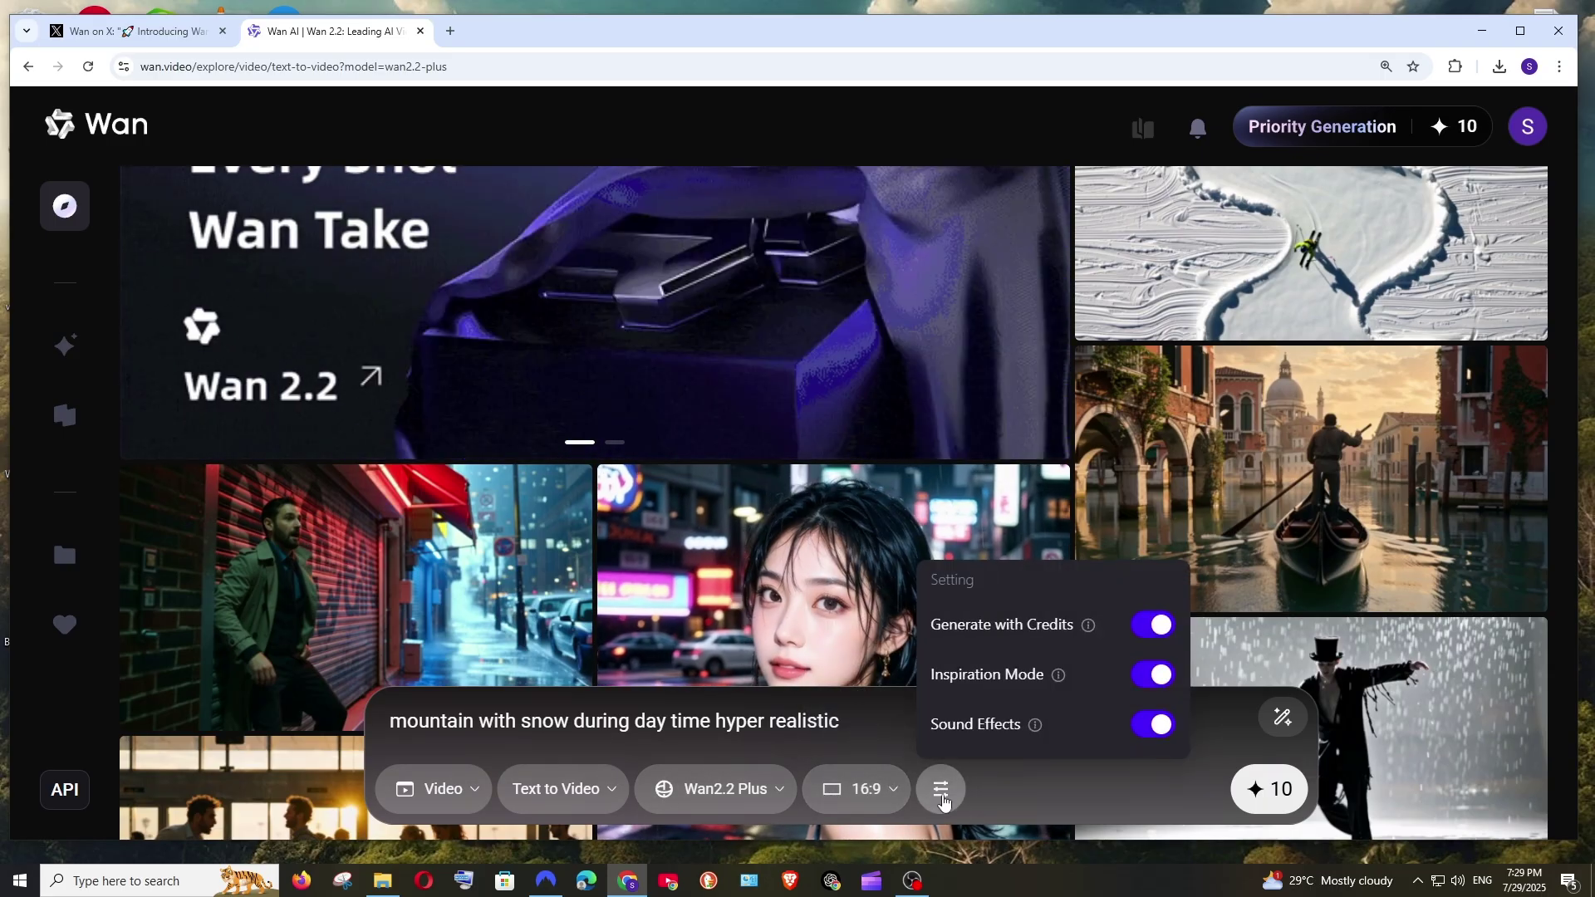
drag(932, 624, 1059, 627)
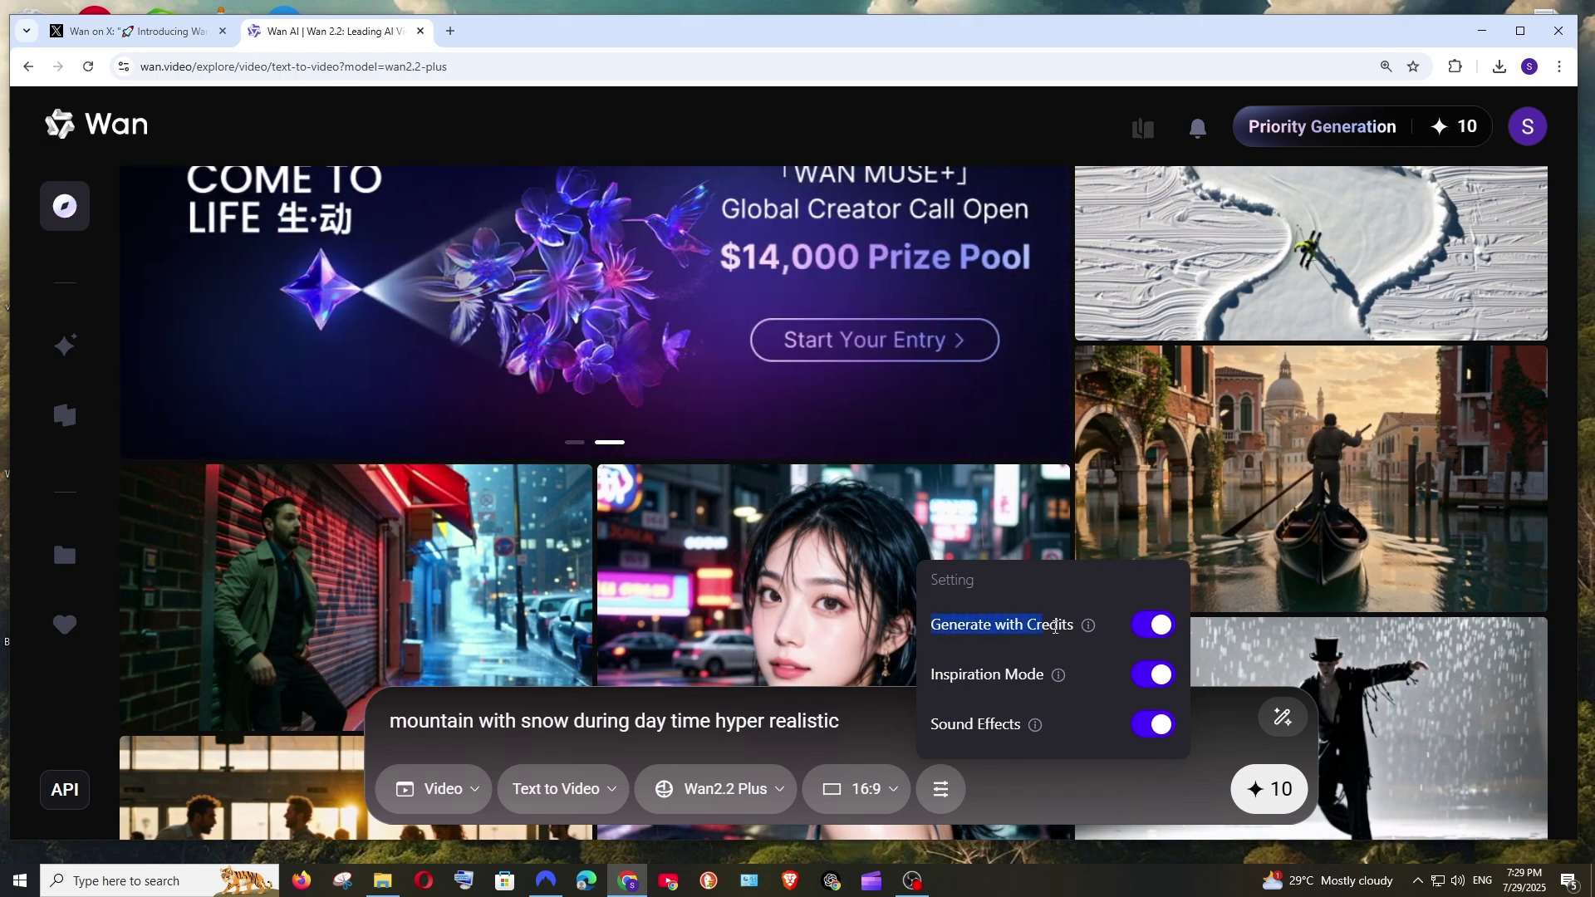
mouse_move(1057, 682)
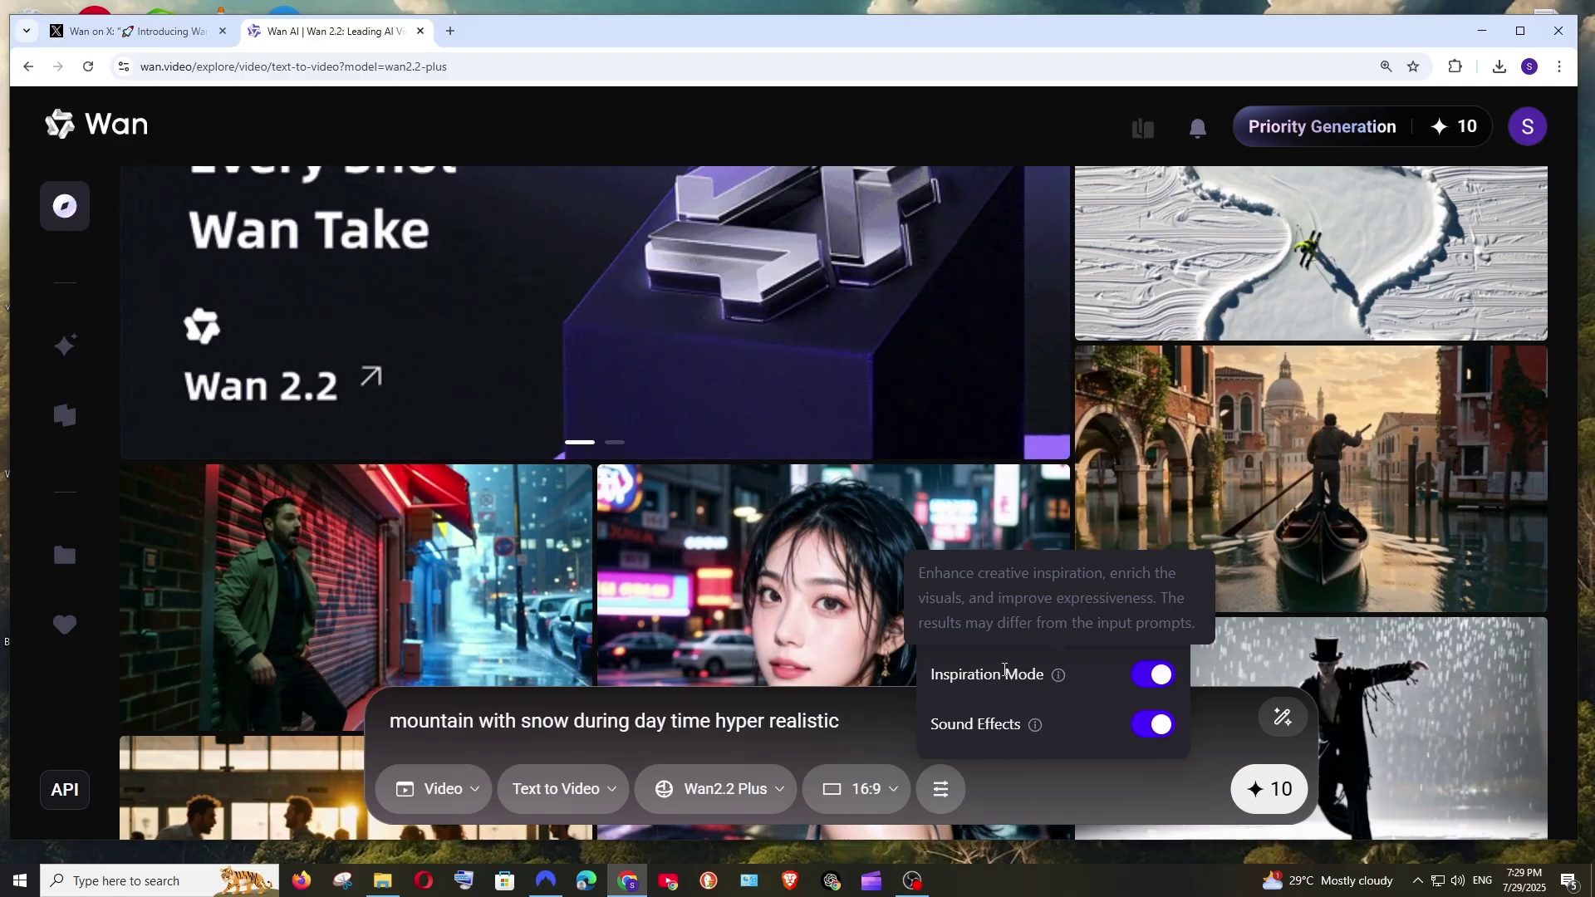
mouse_move(1036, 726)
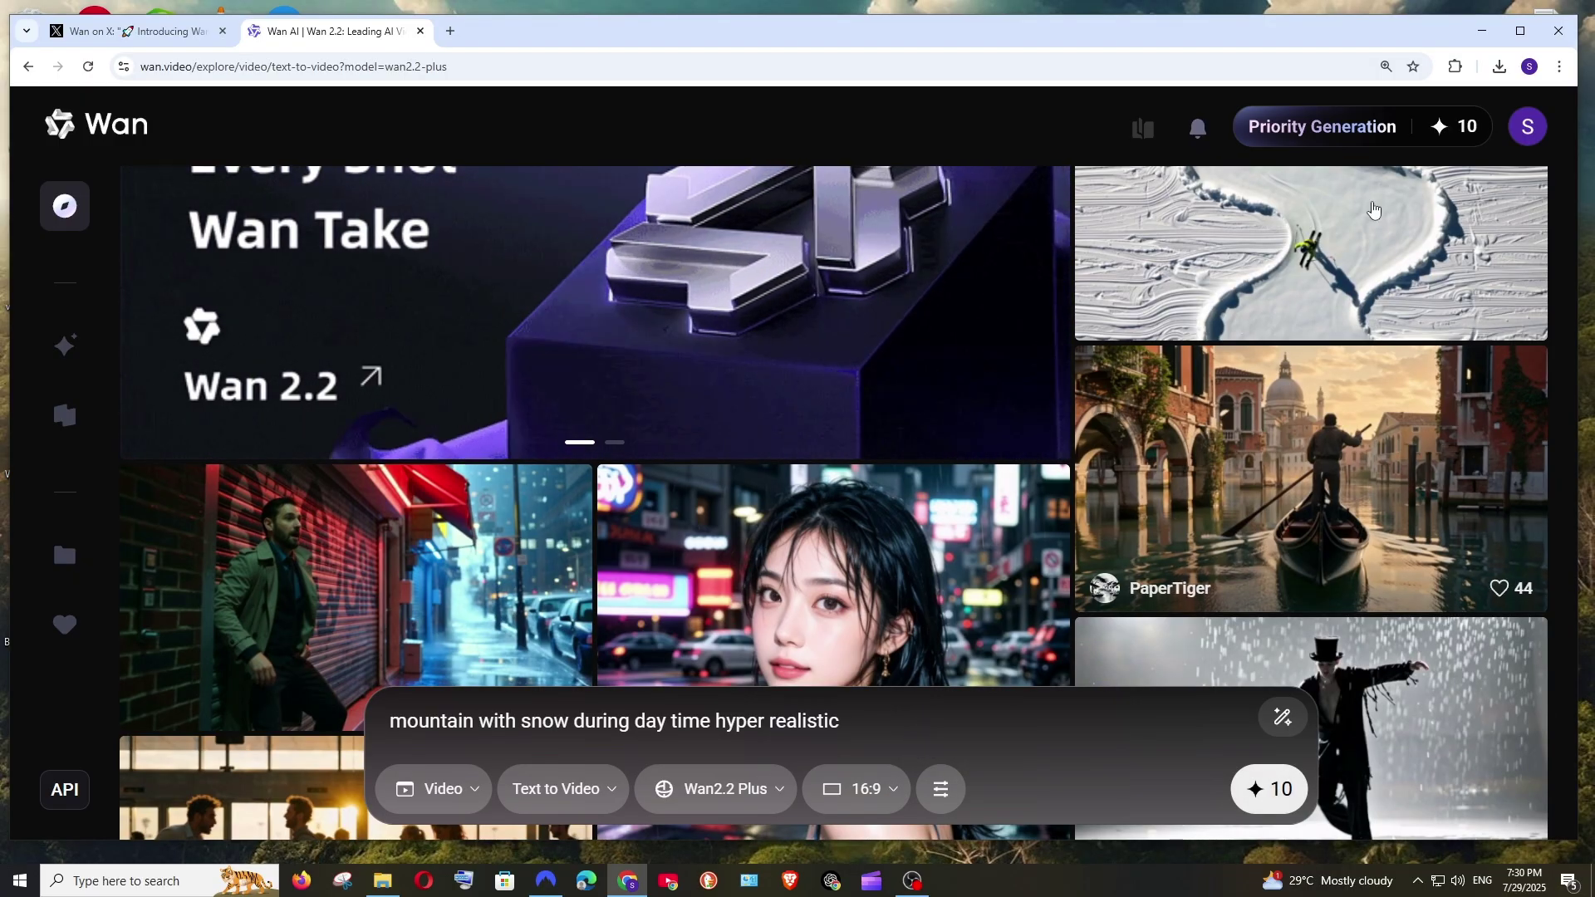
Start generating the snowy mountain video for 10 credits and check the pricing plans
click(1255, 786)
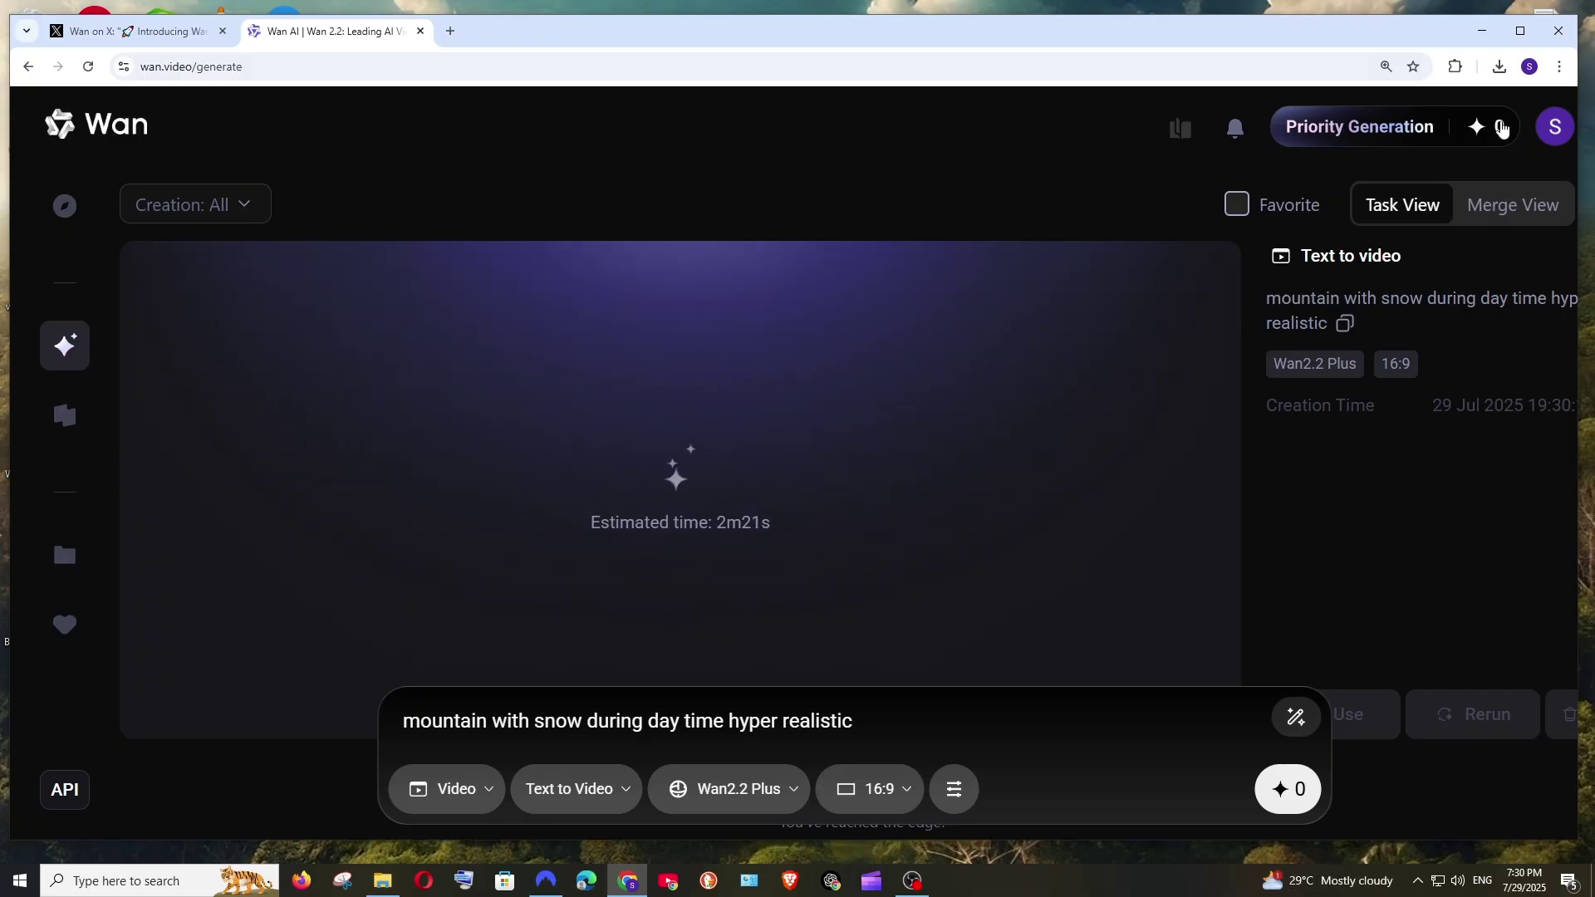
click(1403, 130)
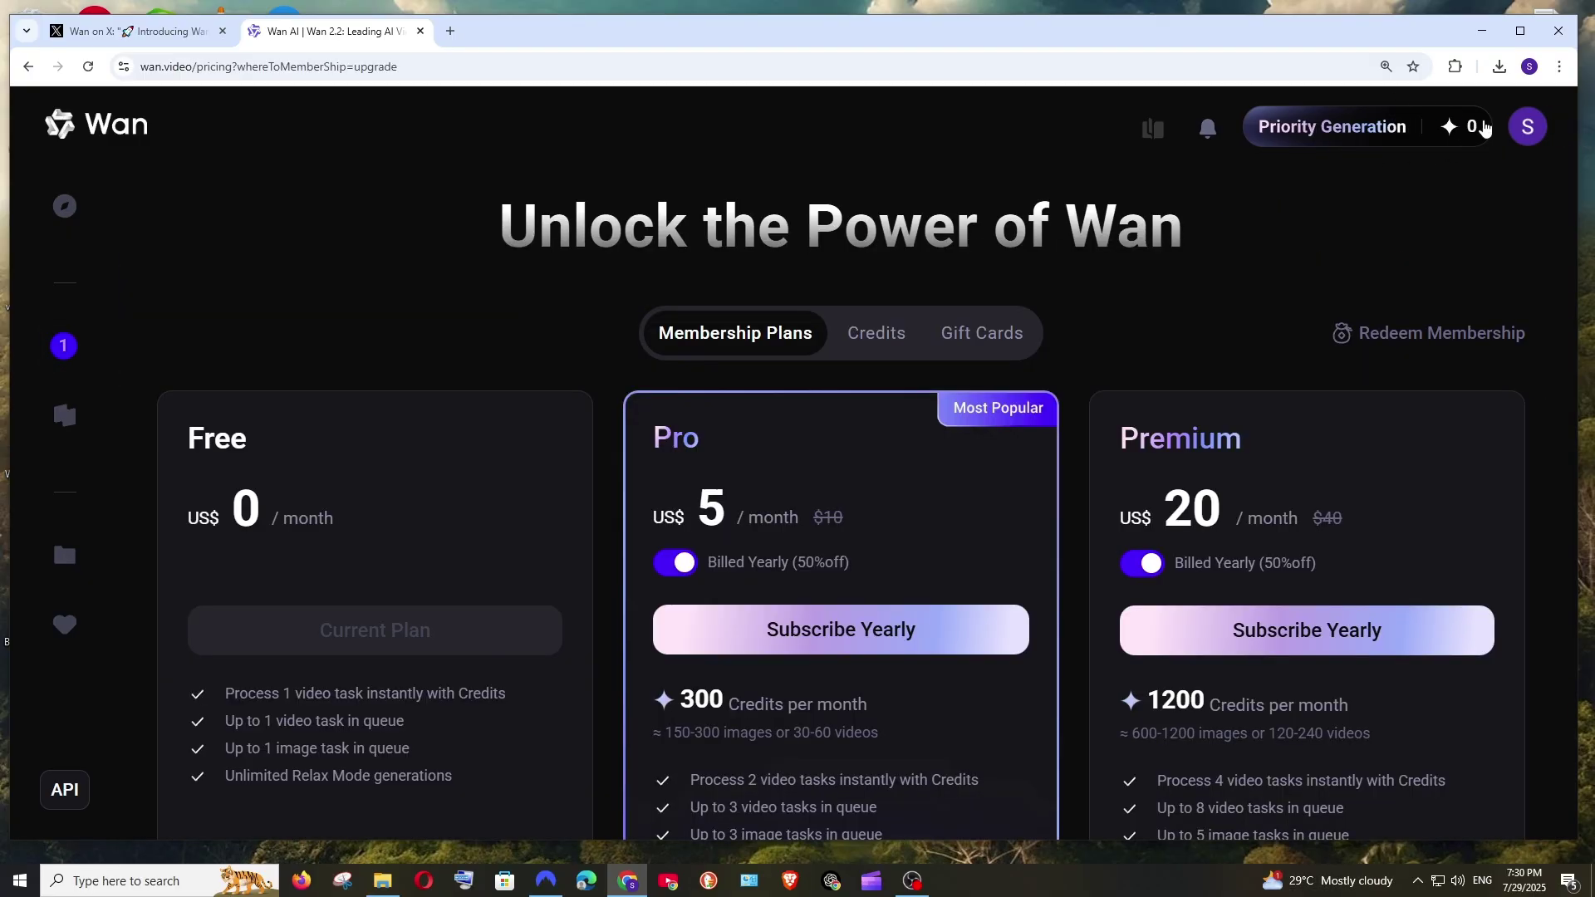
mouse_move(1455, 128)
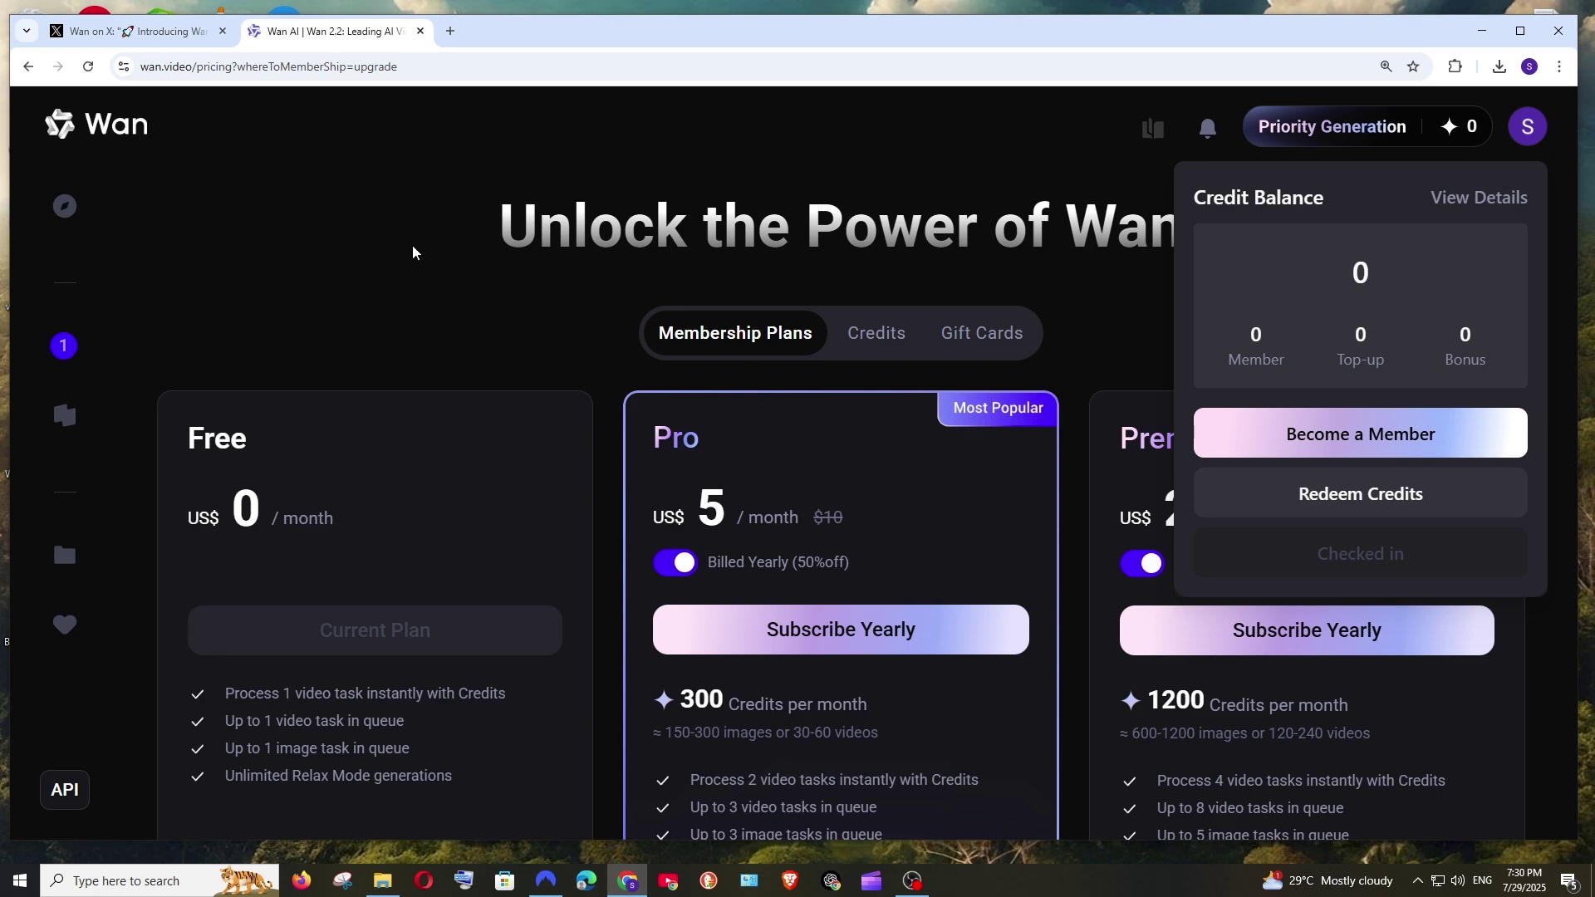
Return to the in-progress Text to Video task in the generate view
click(62, 346)
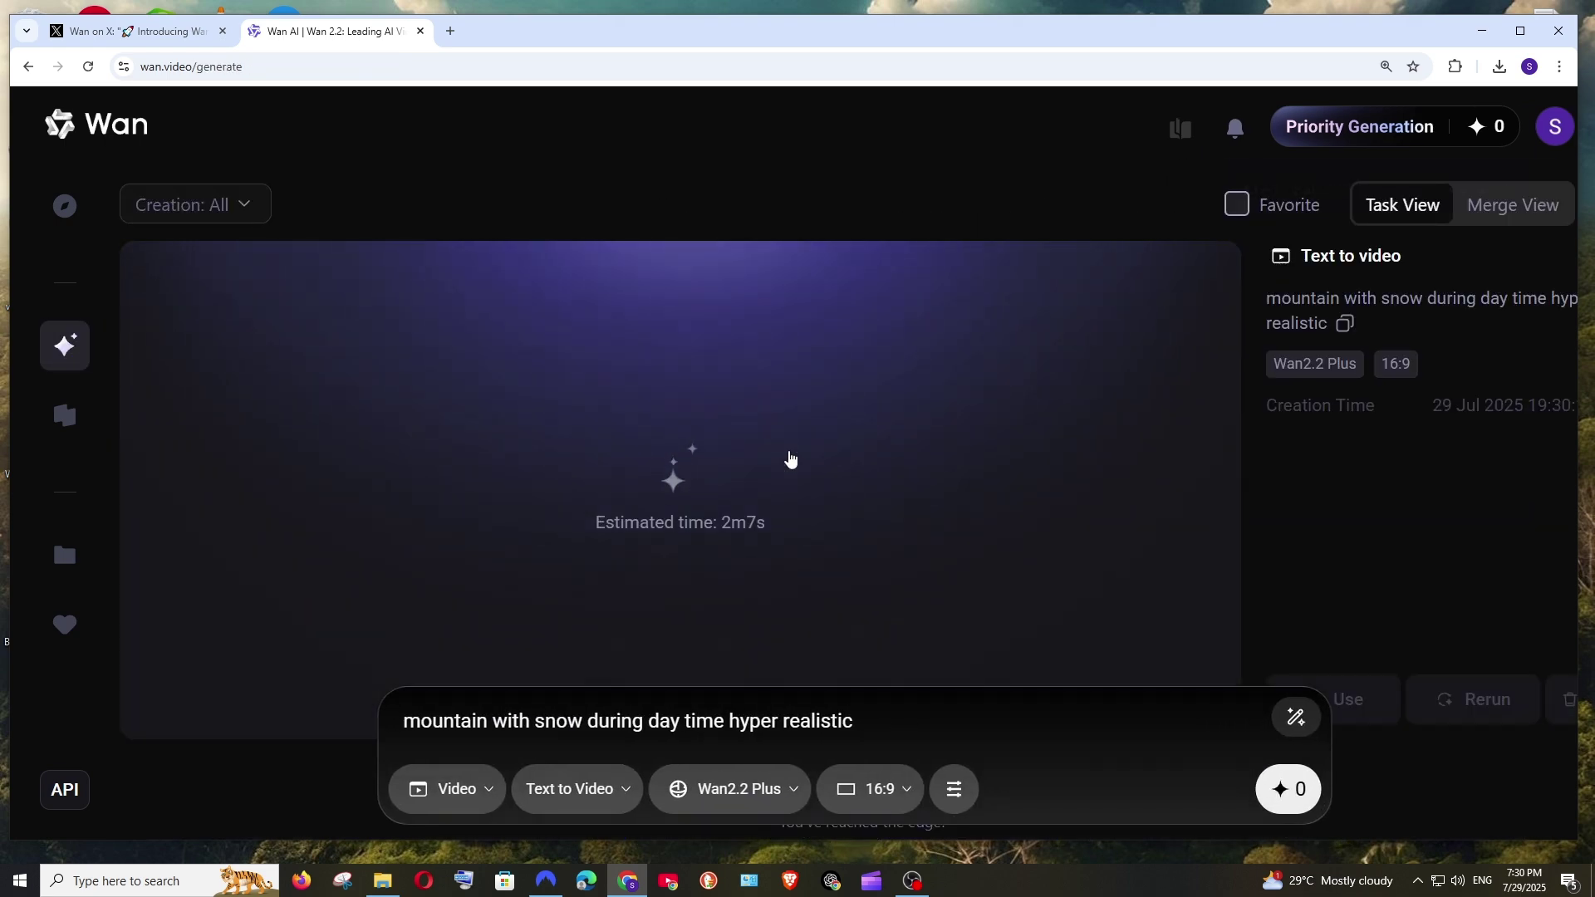
scroll(994, 381, down, 2)
scroll(994, 381, up, 2)
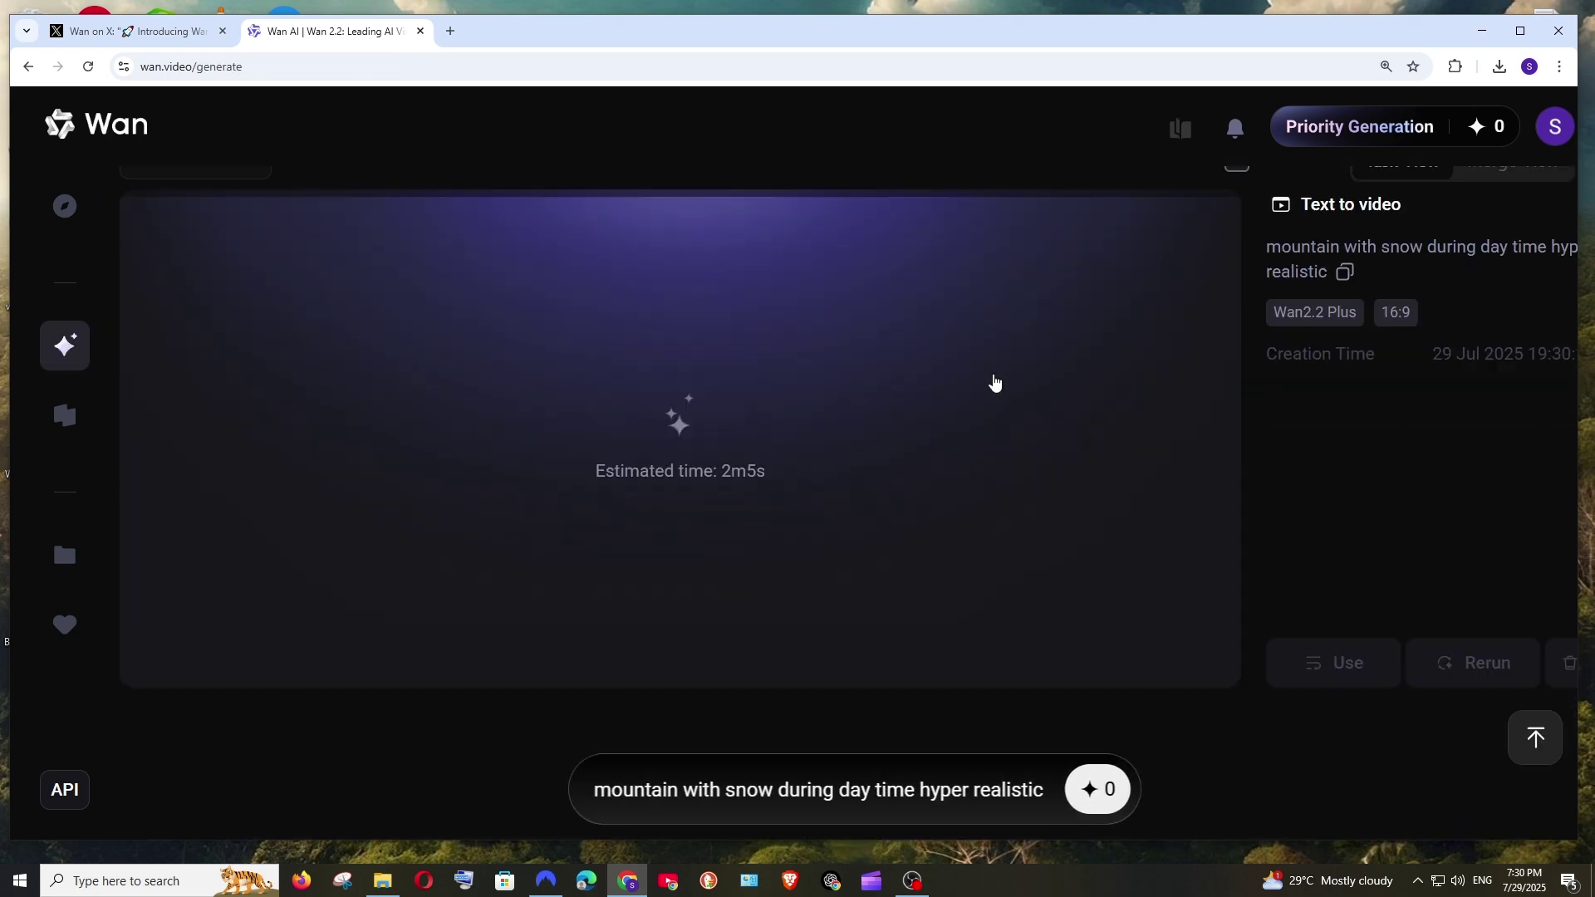
scroll(994, 381, down, 2)
scroll(908, 641, down, 3)
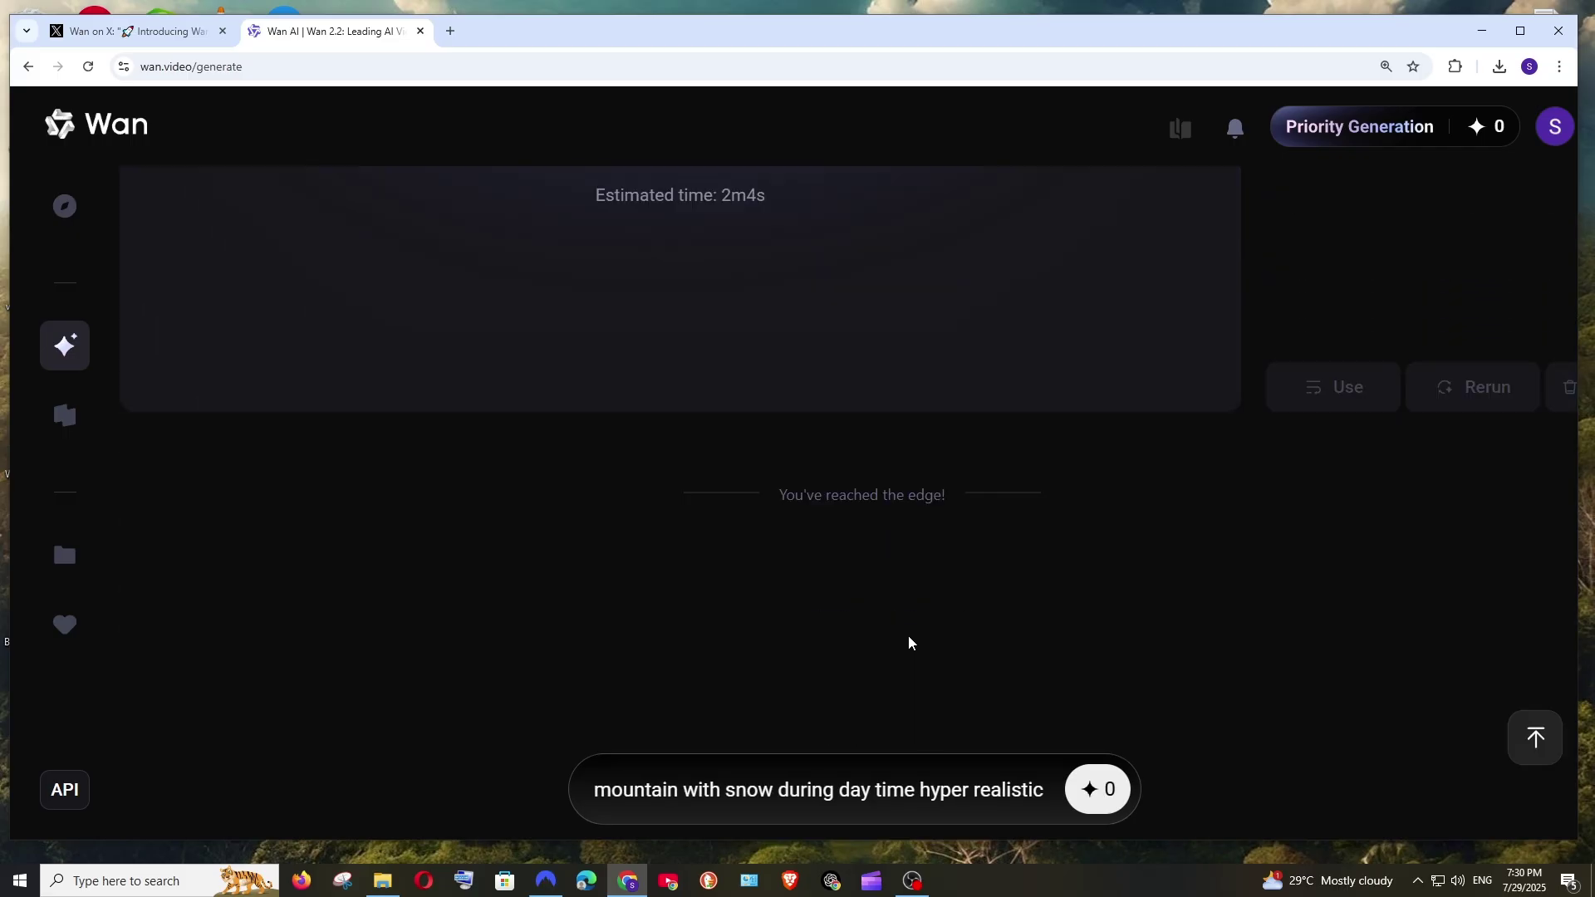
scroll(909, 643, up, 4)
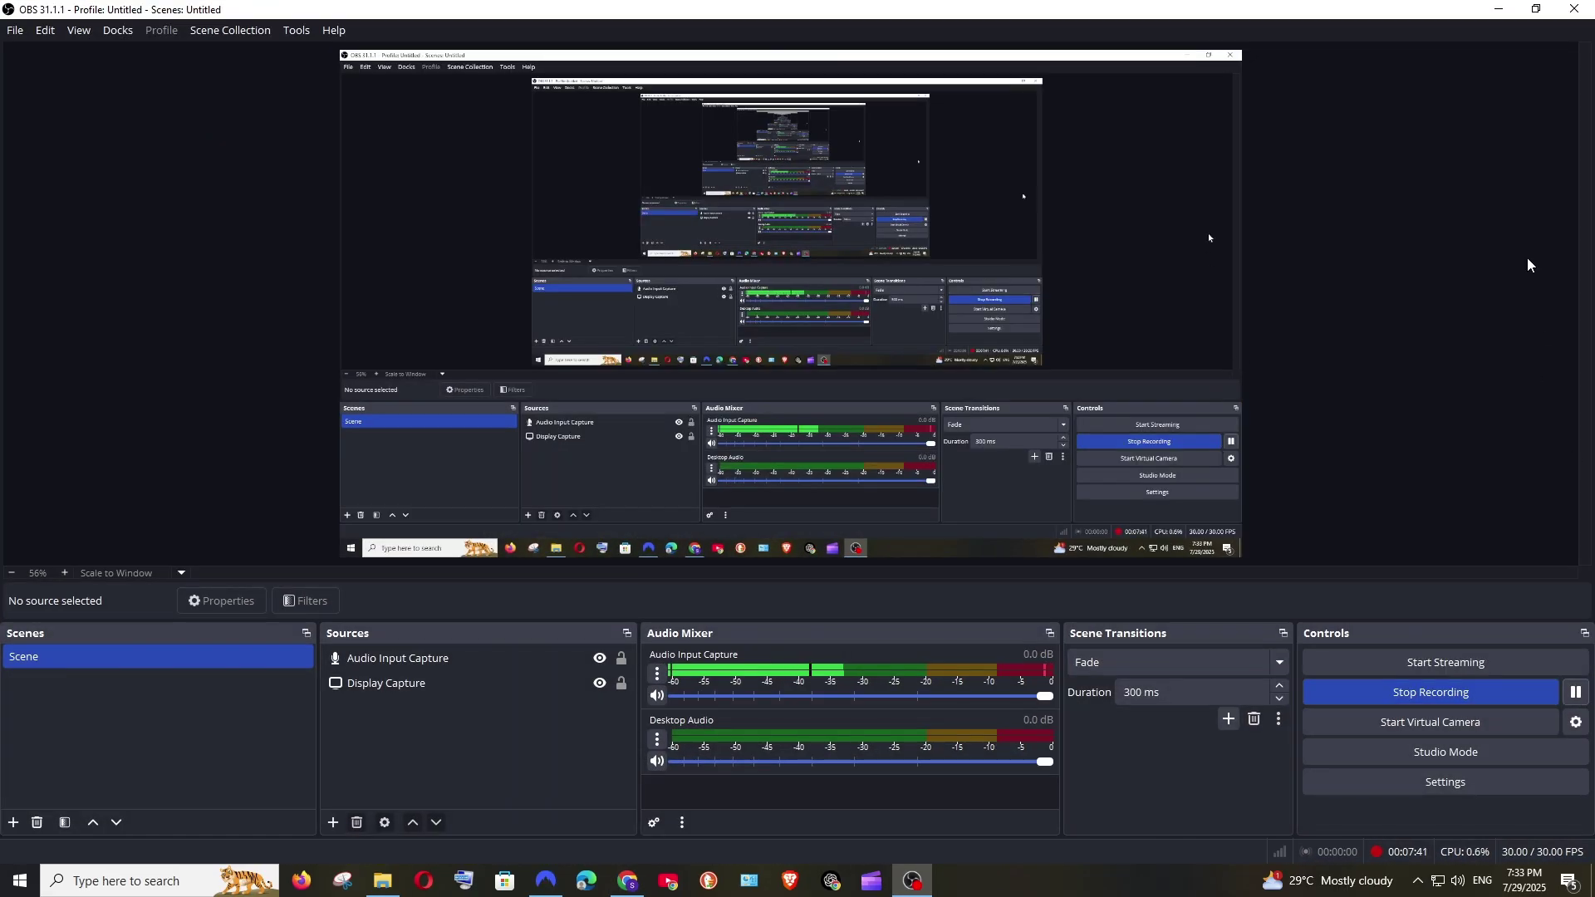
Open the finished 5-second snowy mountain clip in its detail view, pausing and resuming playback
click(1498, 9)
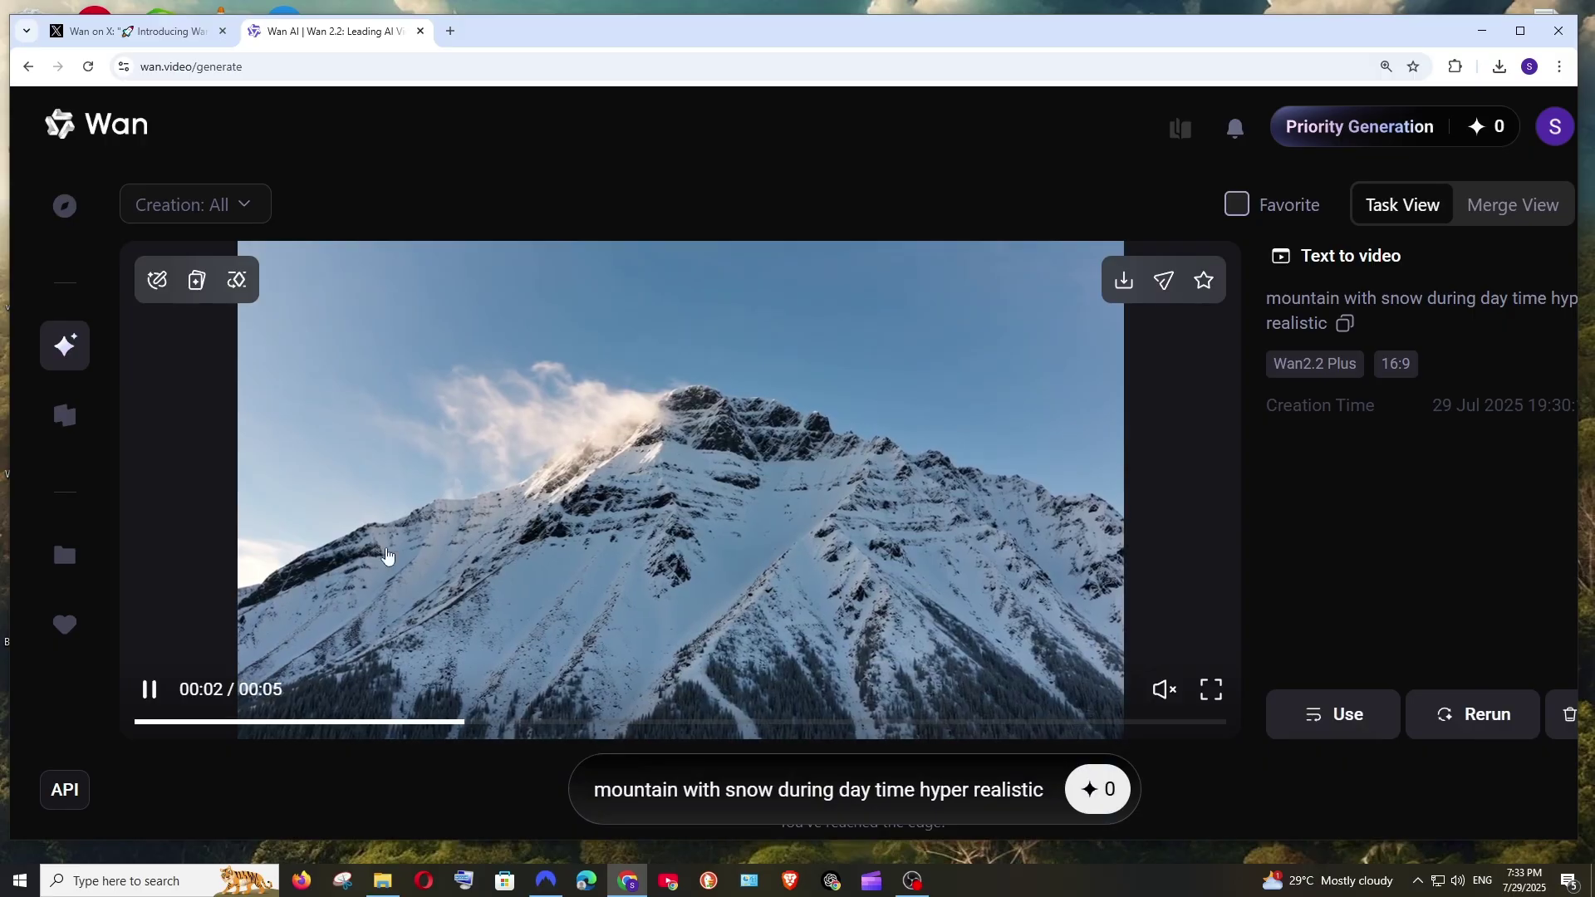
click(182, 734)
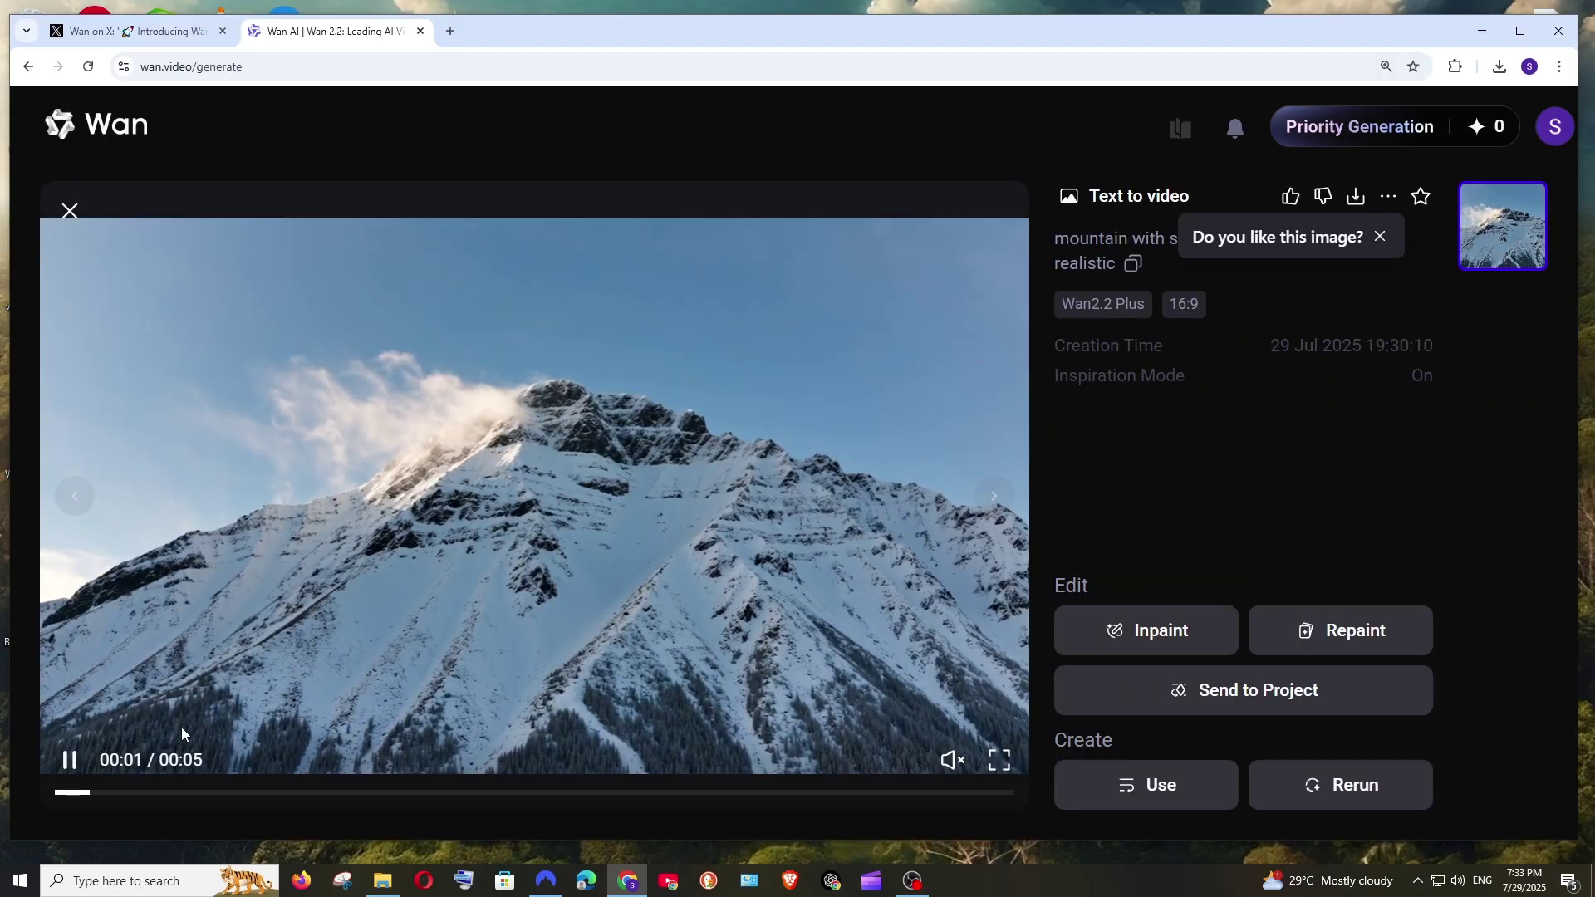
click(70, 758)
click(71, 756)
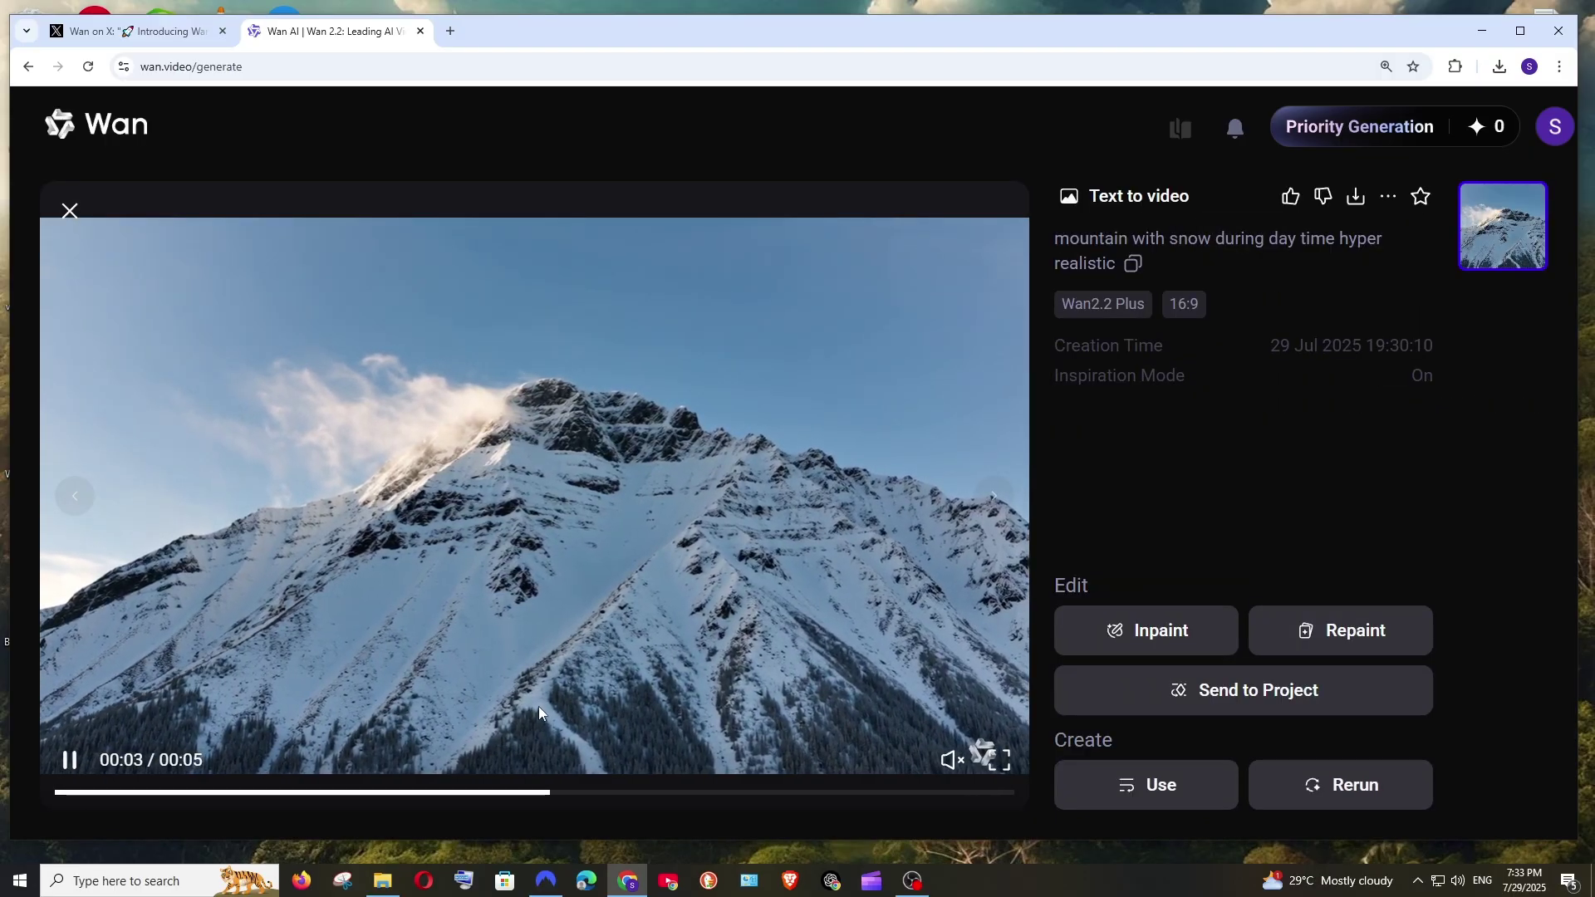